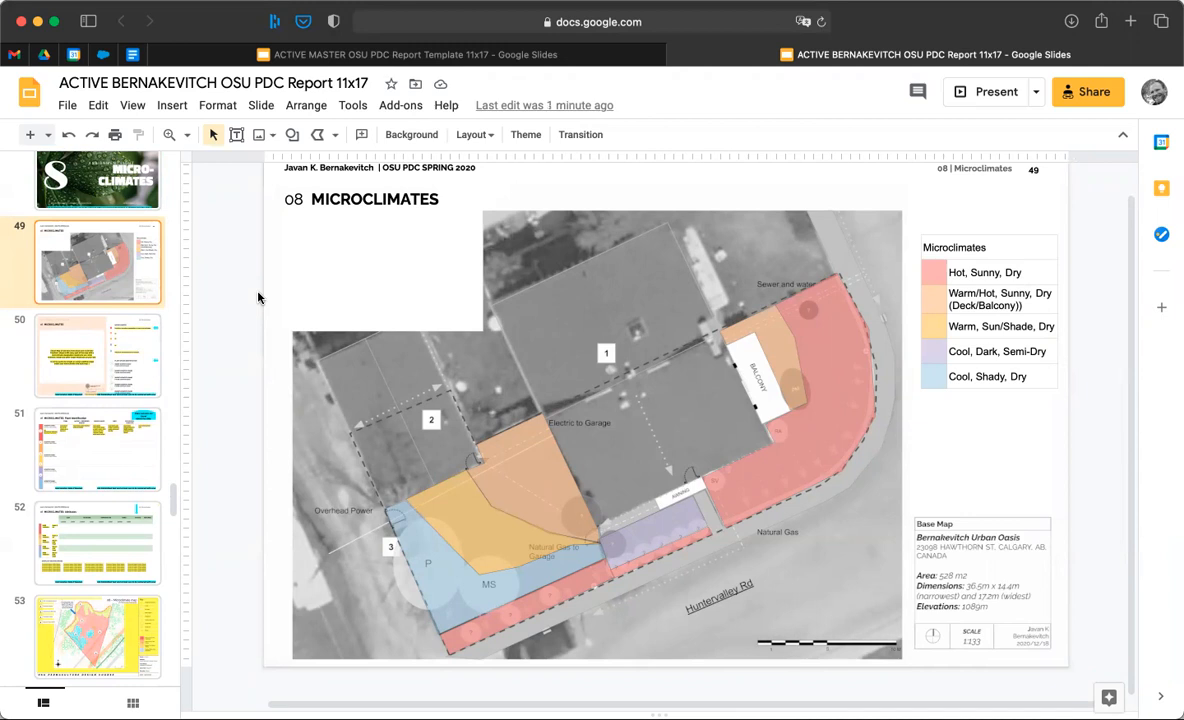
# Add a new slide right after the Assignment Eight Micro-Climates title slide
pyautogui.click(136, 347)
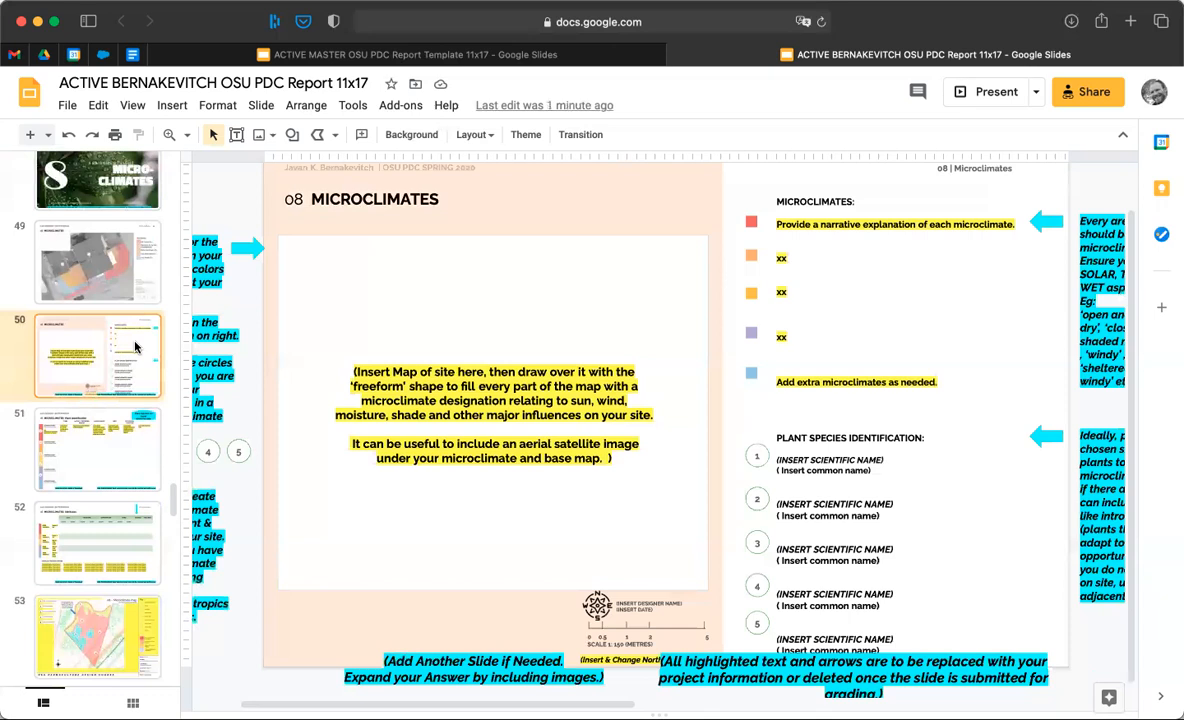
pyautogui.click(125, 288)
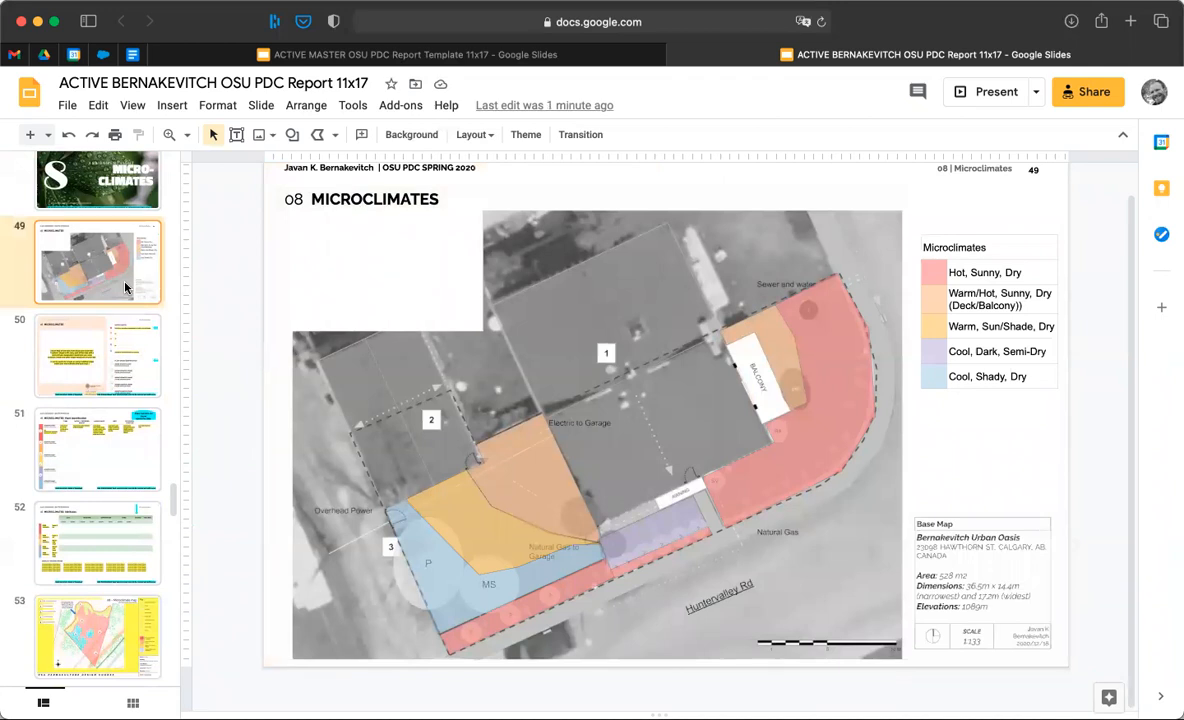
pyautogui.click(104, 172)
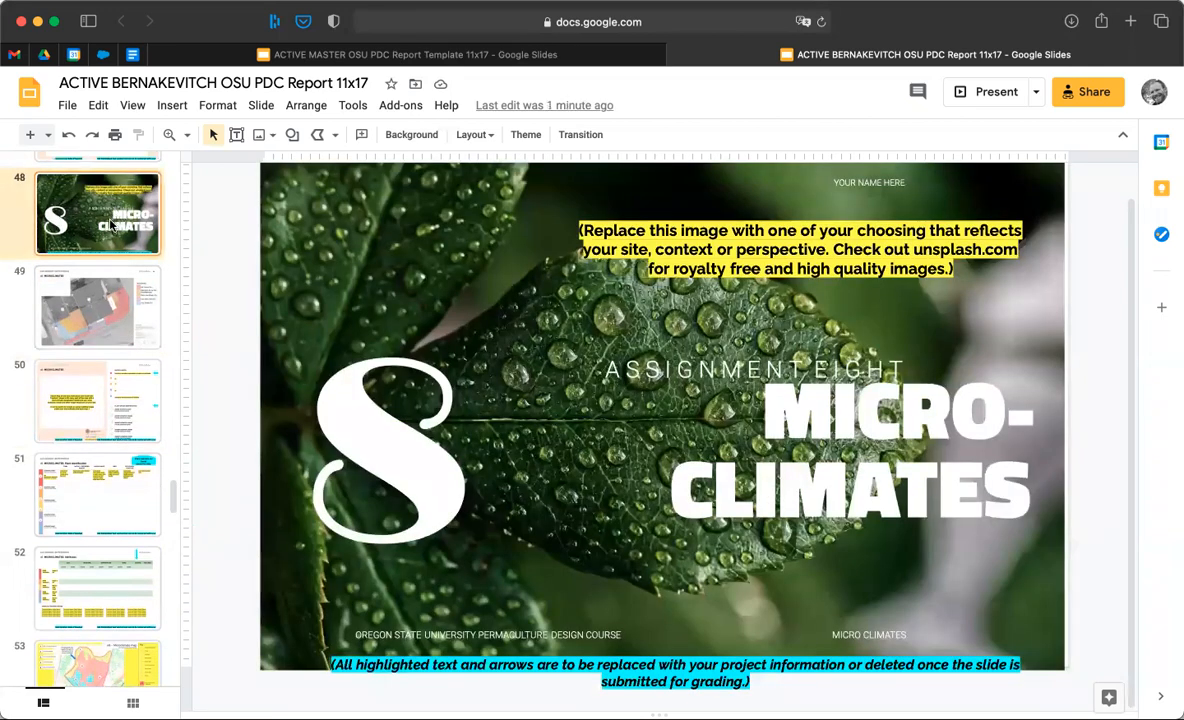
pyautogui.rightClick(113, 227)
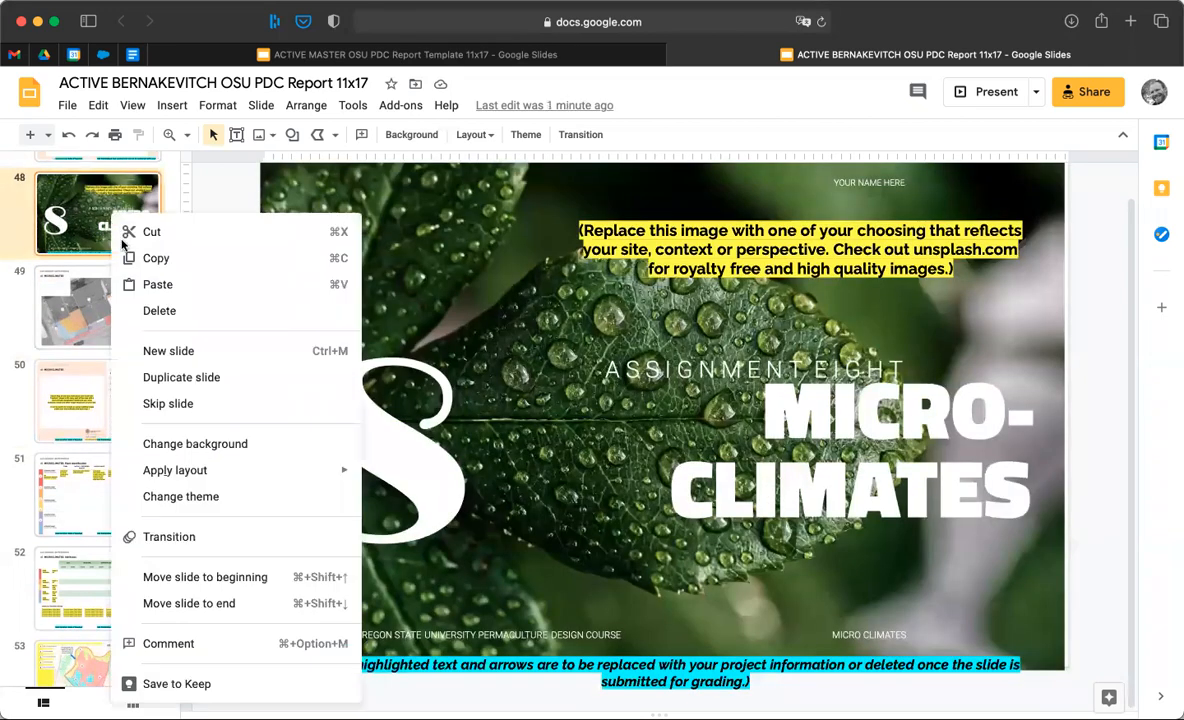
pyautogui.click(194, 351)
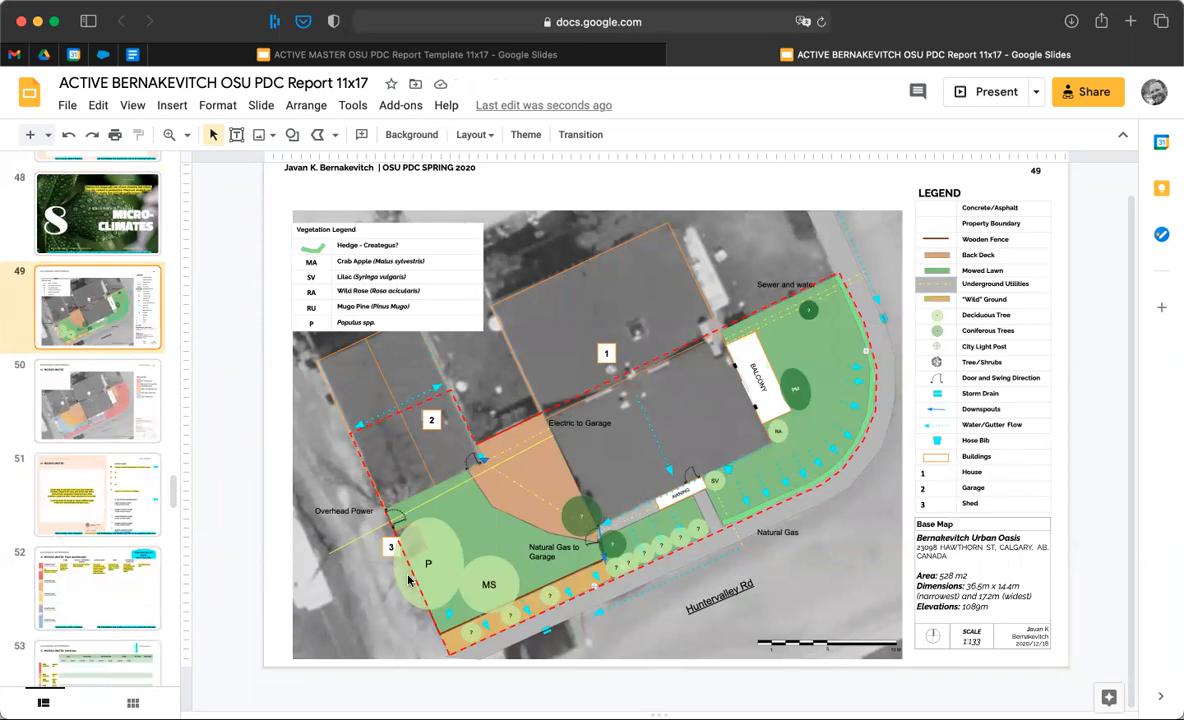
# Apply the Basemap Grayscale 2 layout to the new slide
pyautogui.rightClick(305, 201)
pyautogui.moveTo(452, 365)
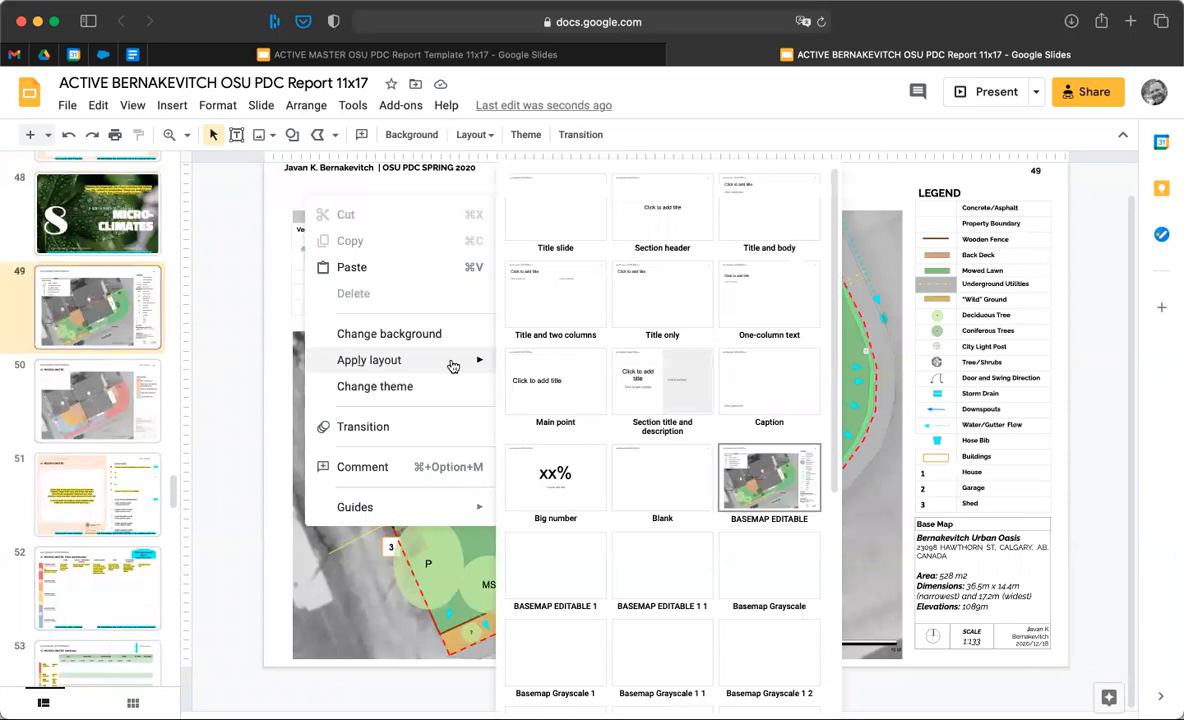
pyautogui.scroll(-3, 760, 447)
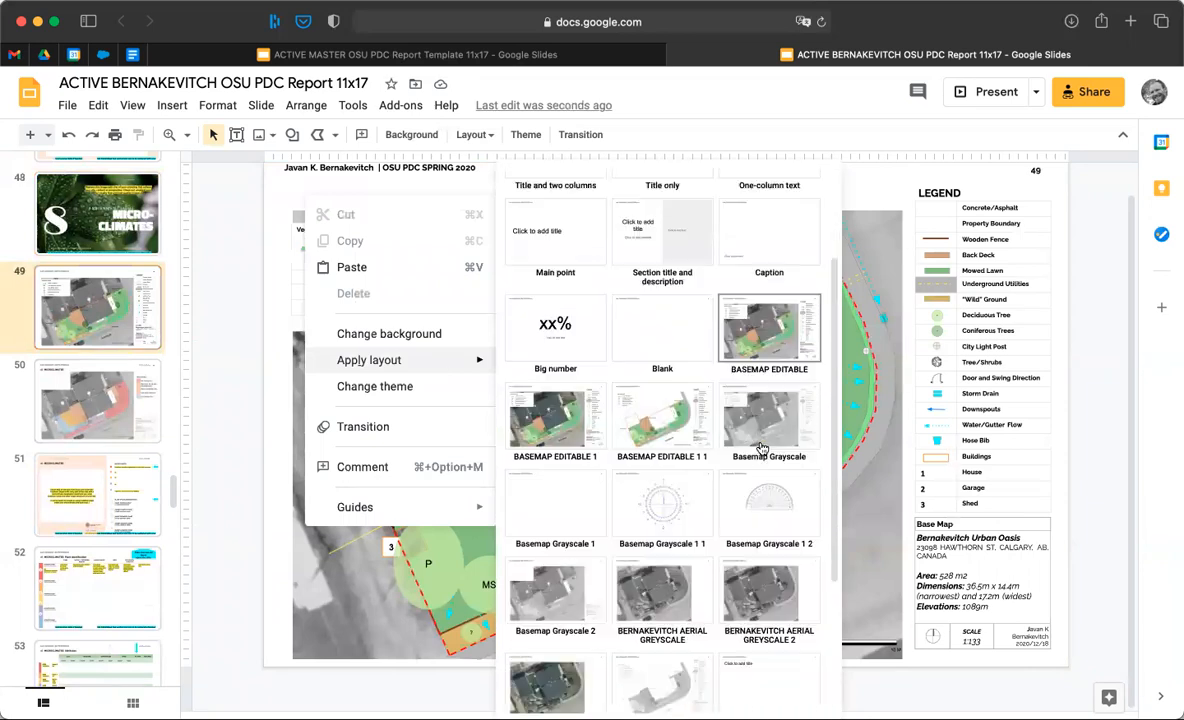
pyautogui.click(556, 578)
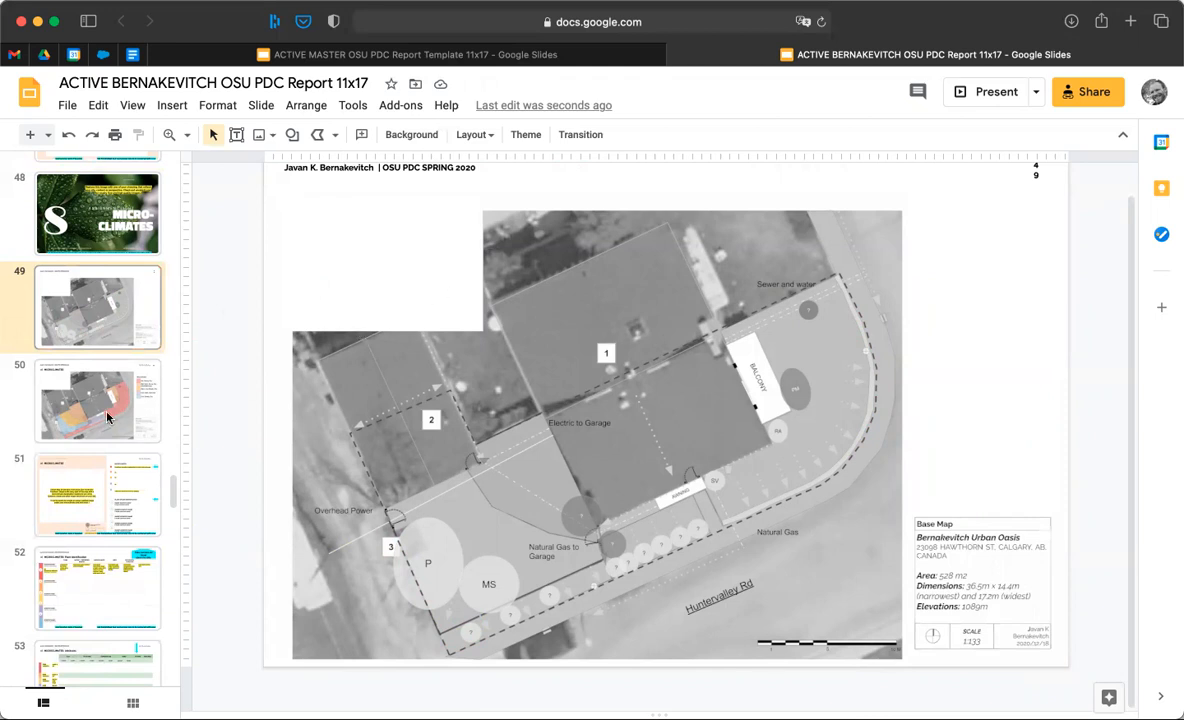
# Insert a table with two columns and five rows on the grayscale basemap slide
pyautogui.click(171, 106)
pyautogui.moveTo(240, 253)
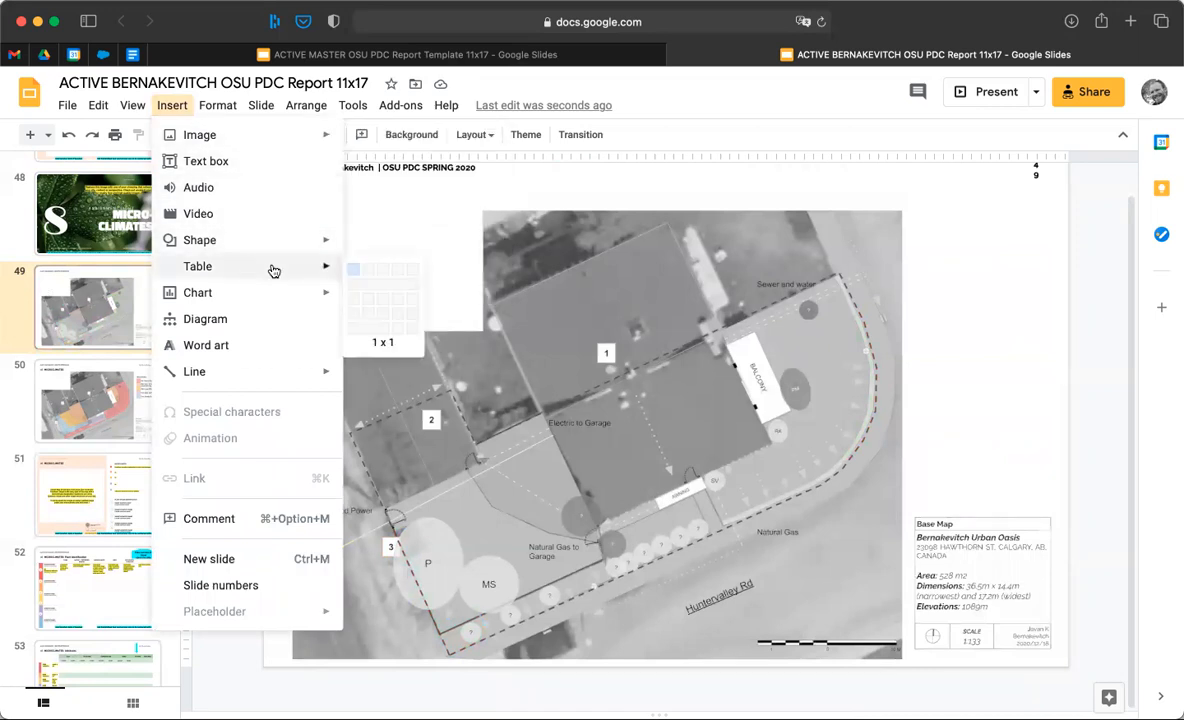
pyautogui.click(370, 332)
# Shrink the table and position it in the blank area beside the map, above the Base Map information block
pyautogui.moveTo(1052, 431); pyautogui.dragTo(450, 568)
pyautogui.moveTo(385, 382); pyautogui.dragTo(377, 228)
pyautogui.moveTo(380, 293); pyautogui.dragTo(354, 446)
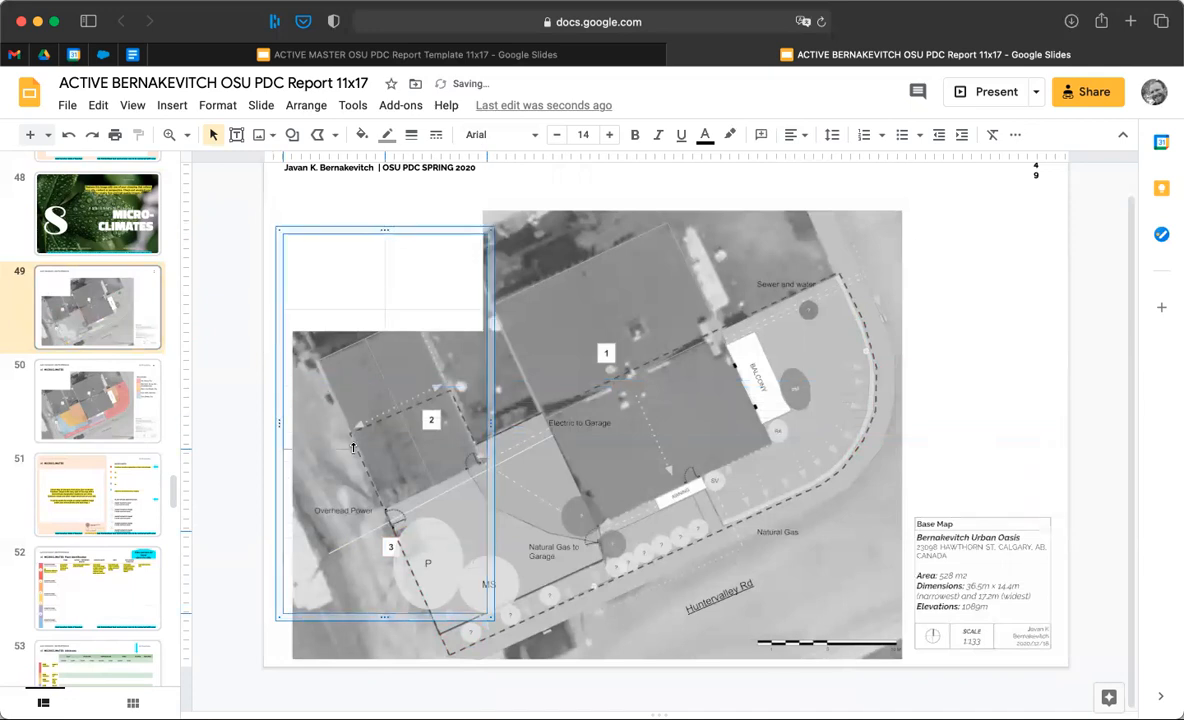
pyautogui.moveTo(901, 289); pyautogui.dragTo(903, 438)
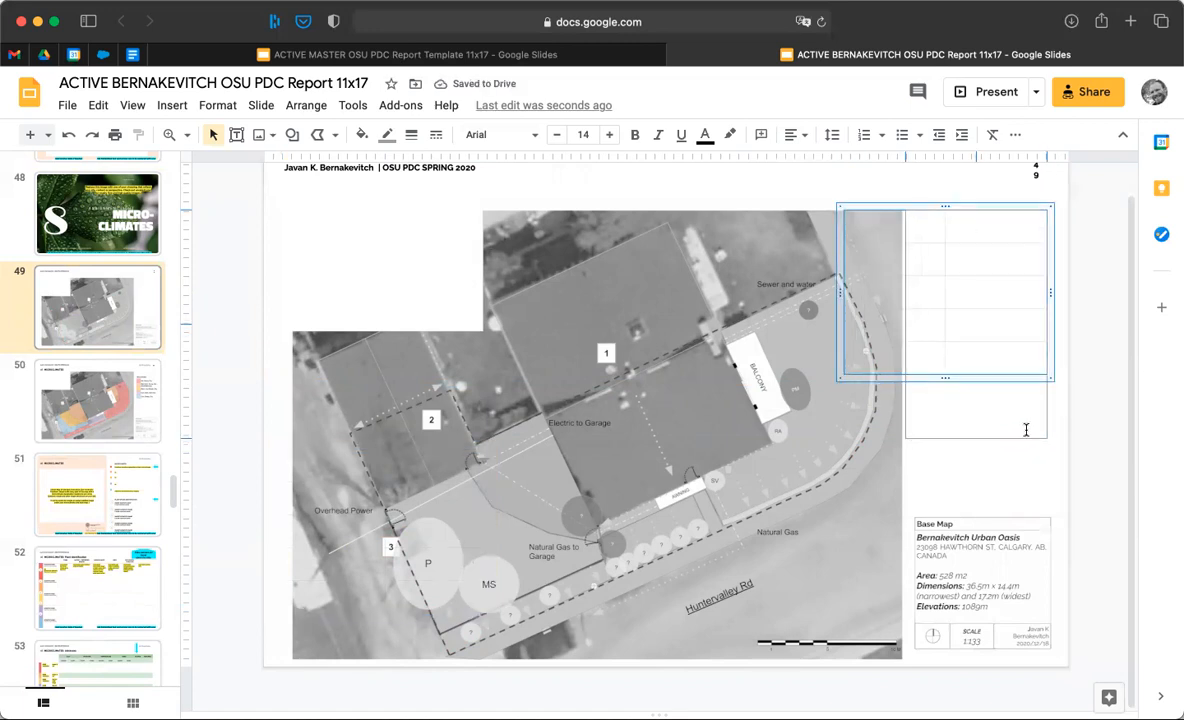
pyautogui.moveTo(1052, 443); pyautogui.dragTo(1068, 398)
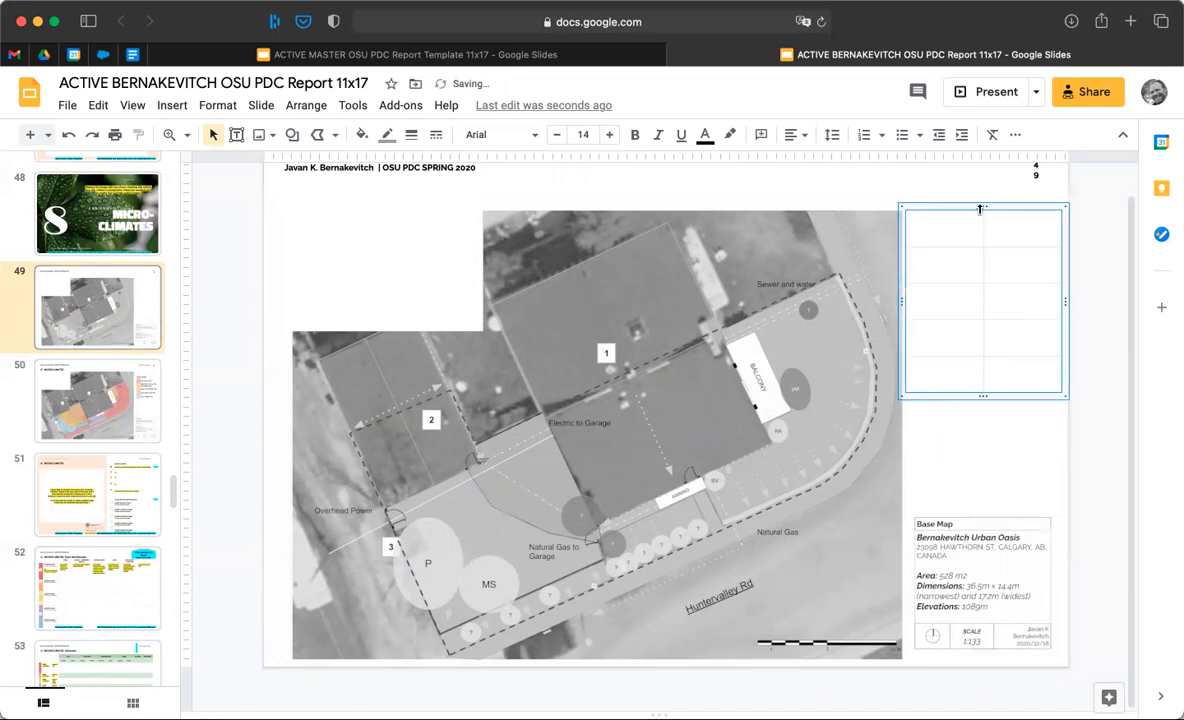
pyautogui.click(984, 391)
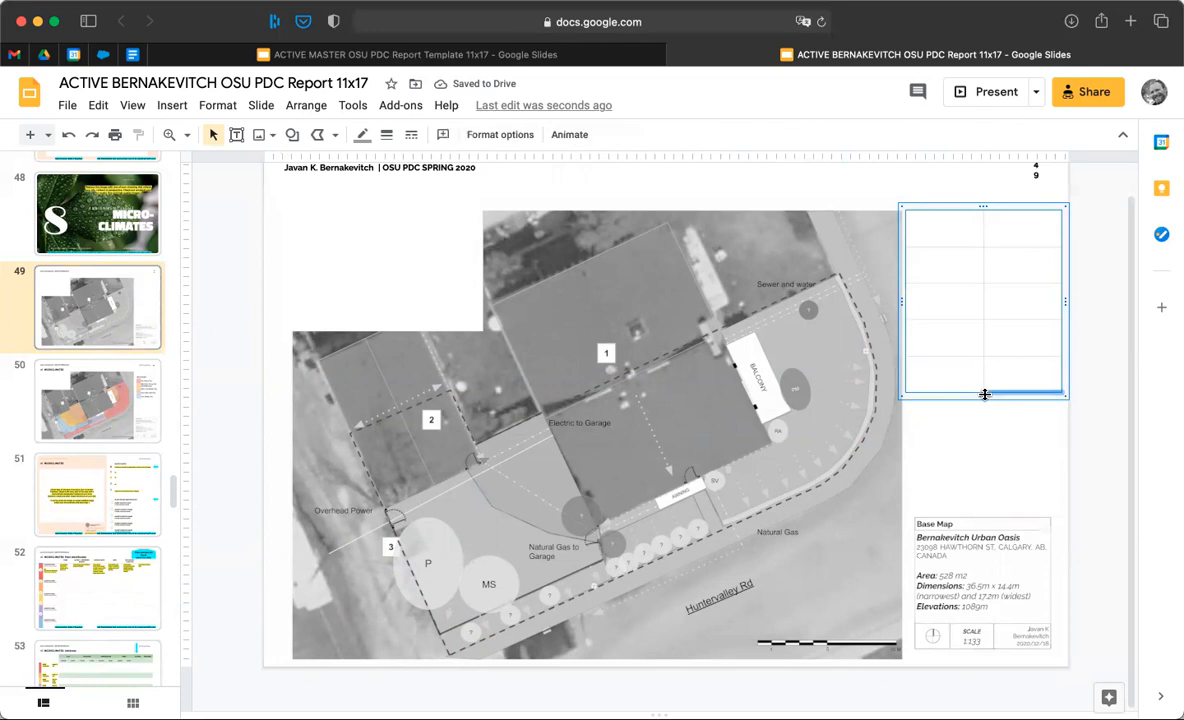
# Insert an additional row above the table's first row
pyautogui.click(949, 234)
pyautogui.rightClick(949, 234)
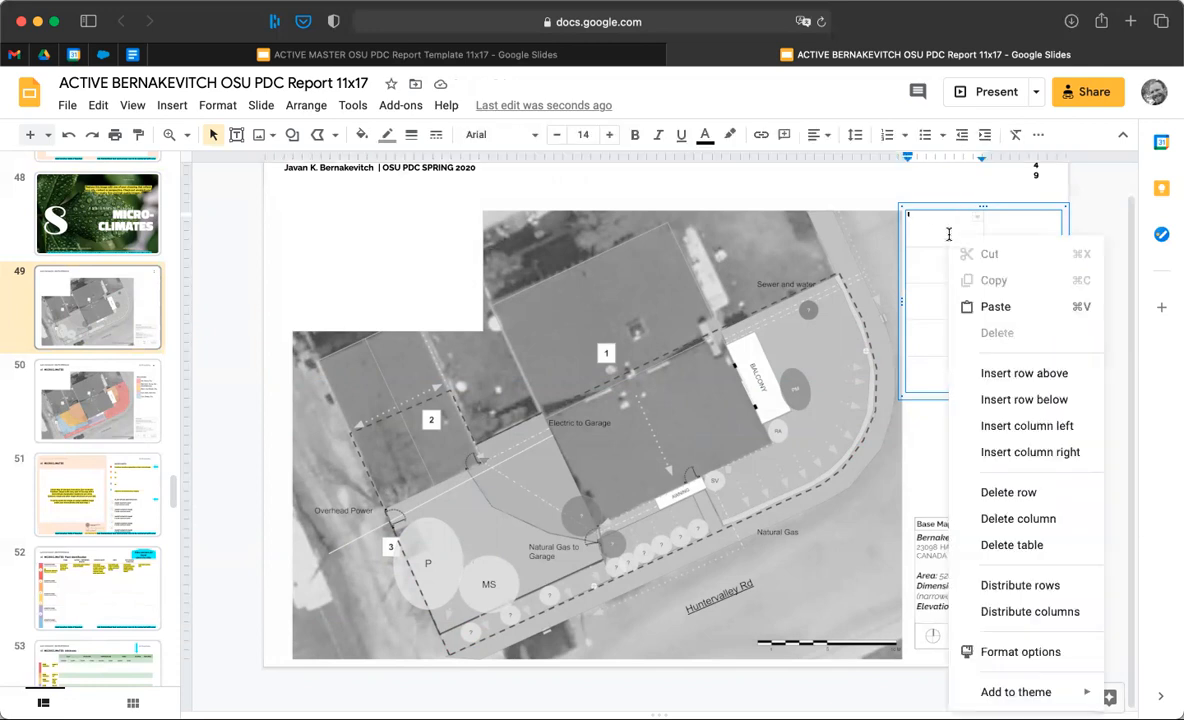
pyautogui.click(1030, 373)
pyautogui.click(1014, 232)
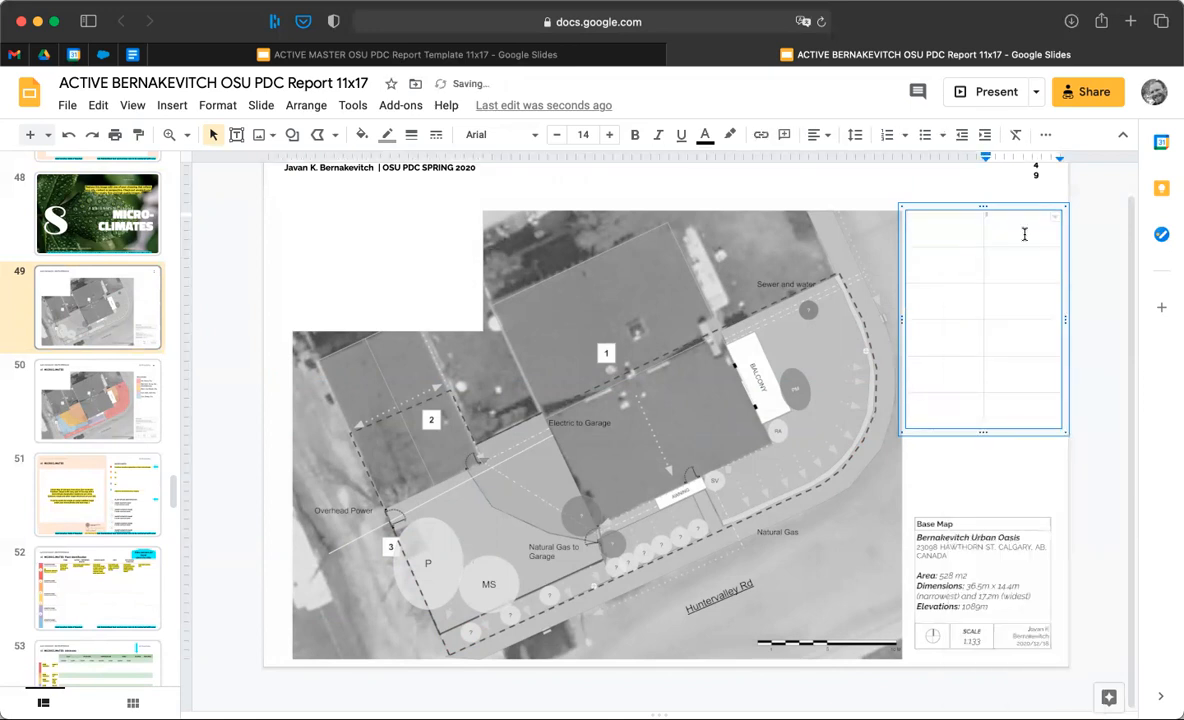
# Merge the two cells of the table's top row and narrow the first column to swatch width
pyautogui.rightClick(940, 232)
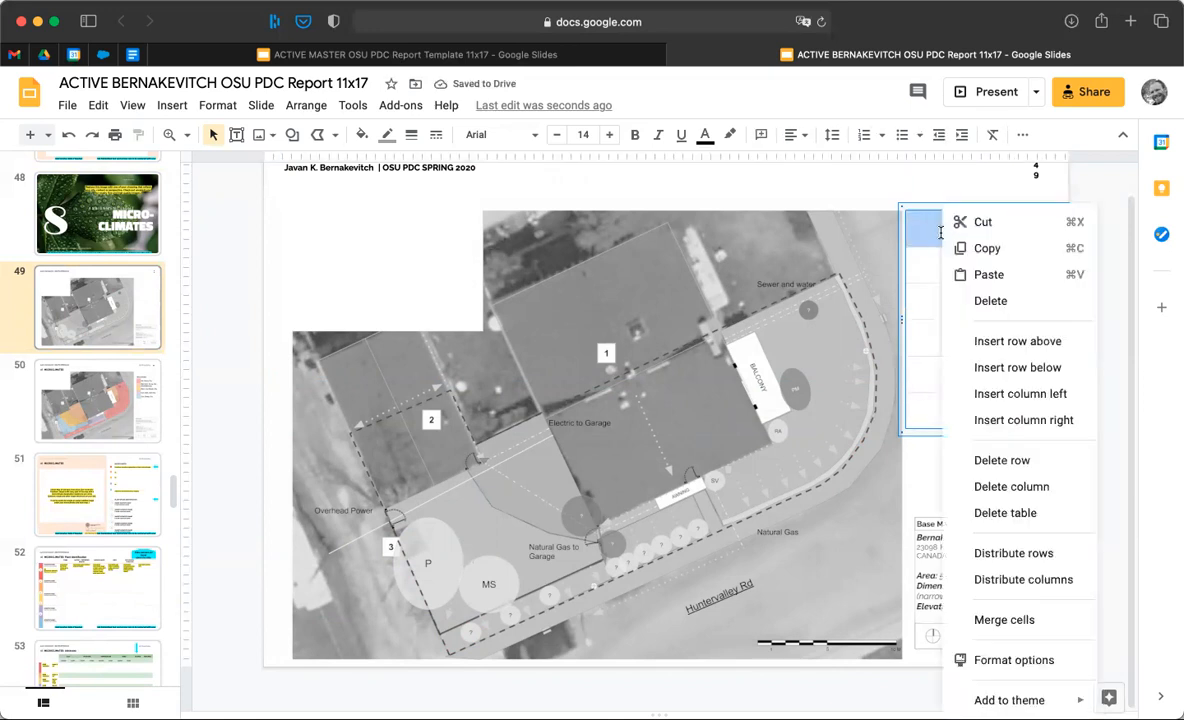
pyautogui.click(1032, 622)
pyautogui.click(979, 232)
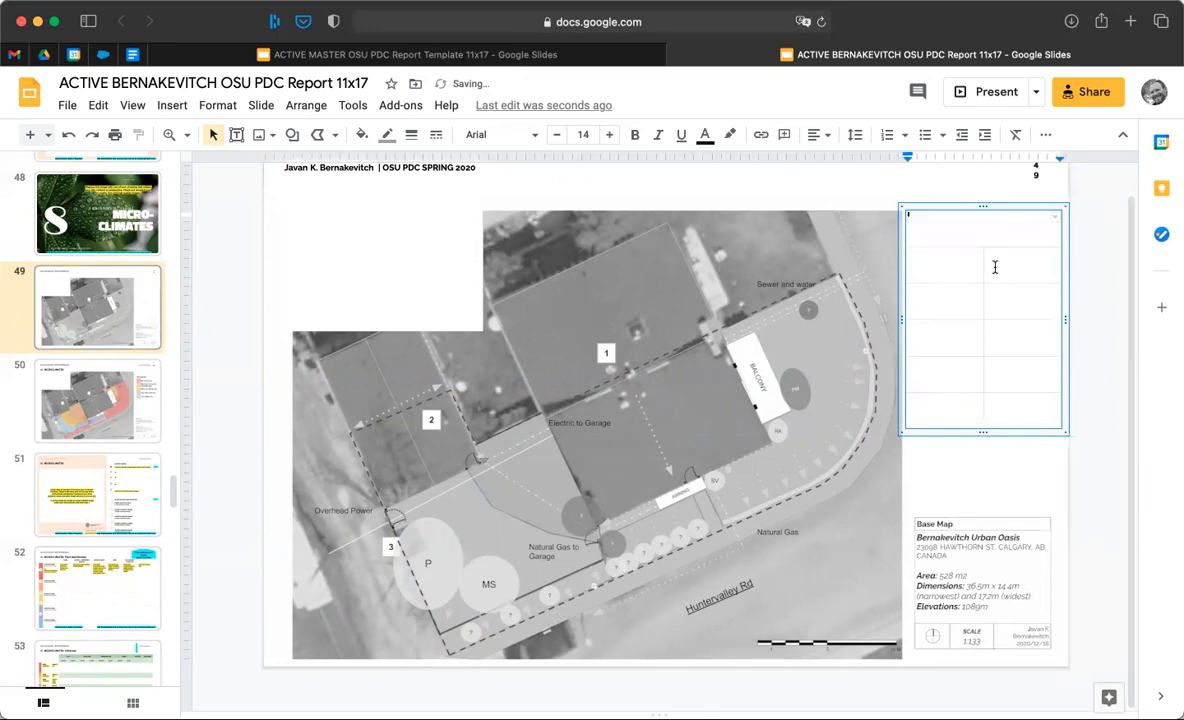
pyautogui.moveTo(985, 266); pyautogui.dragTo(941, 272)
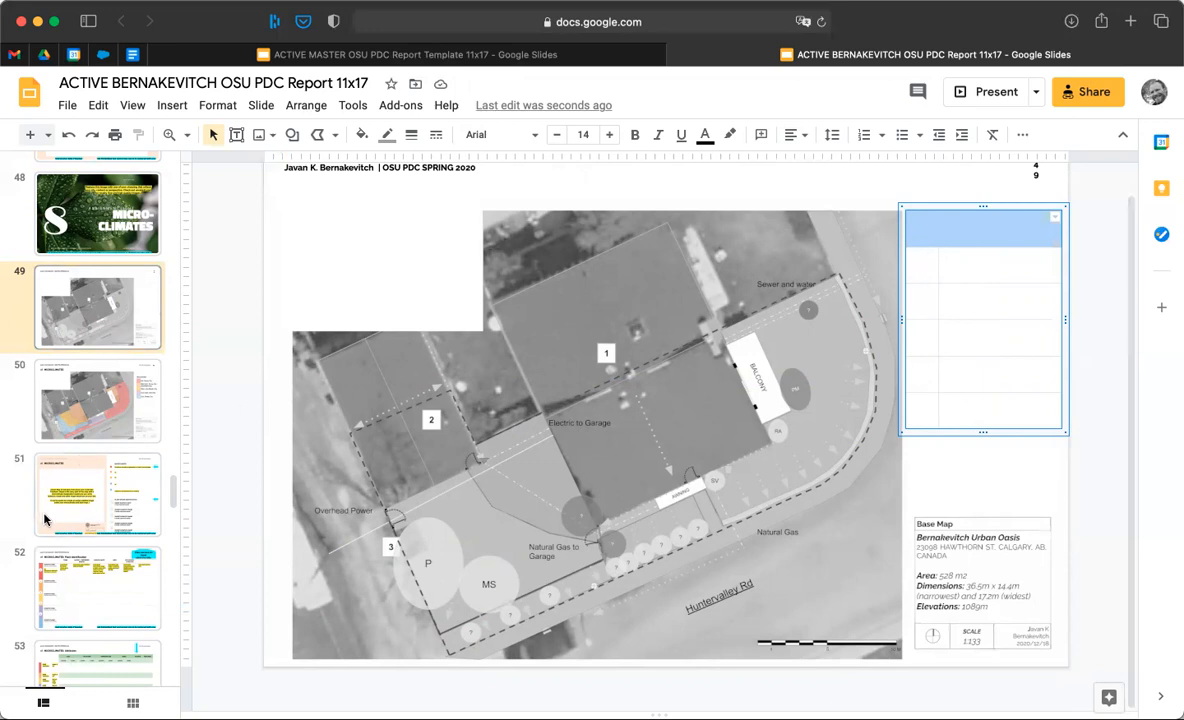
# Copy the formatting of the red microclimate square on slide 51 to the table's first cell below the header row
pyautogui.click(111, 483)
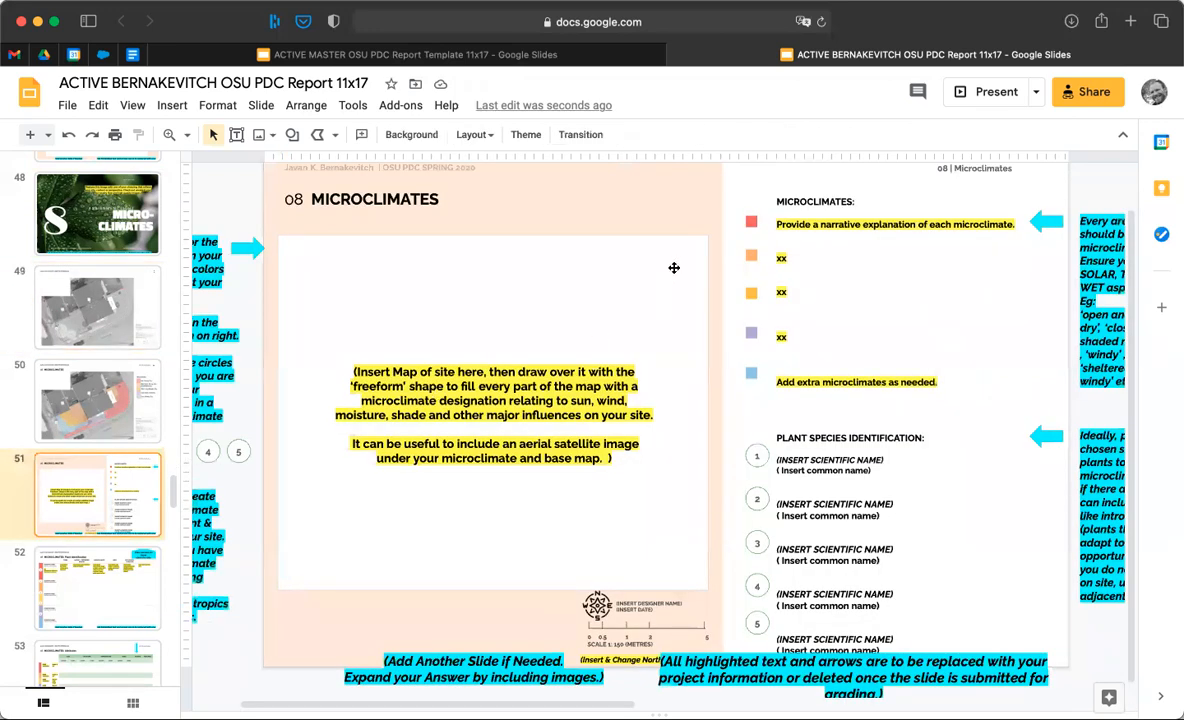
pyautogui.click(750, 220)
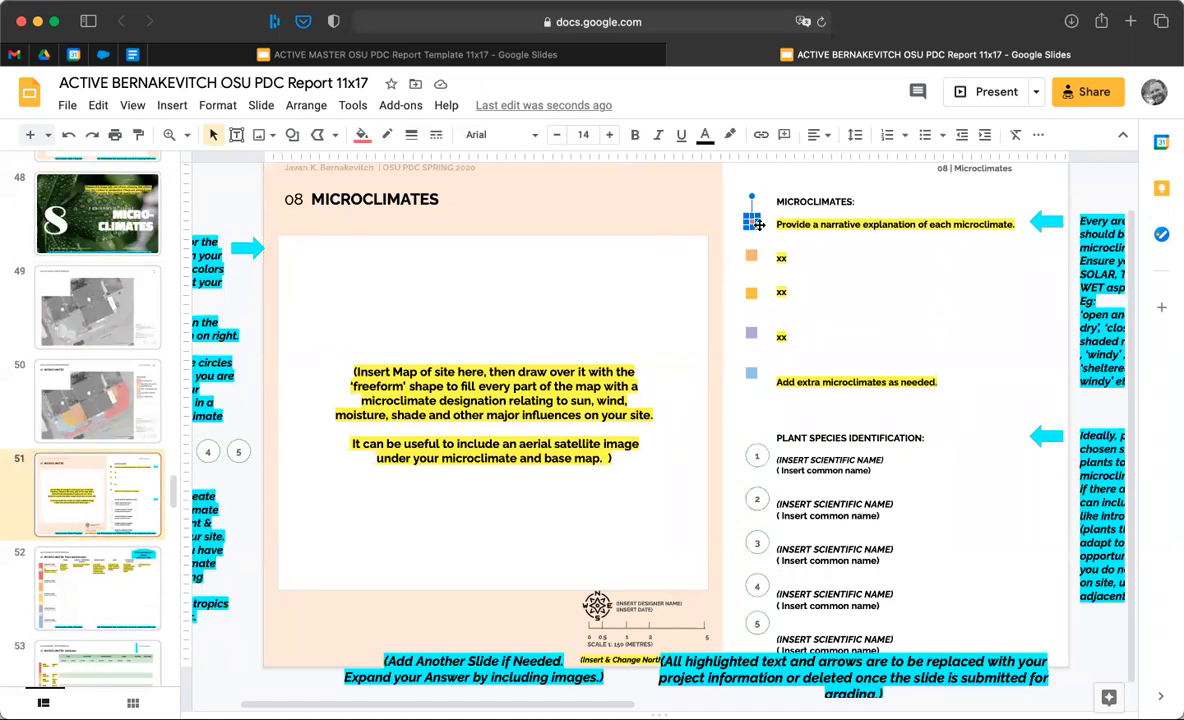
pyautogui.click(139, 137)
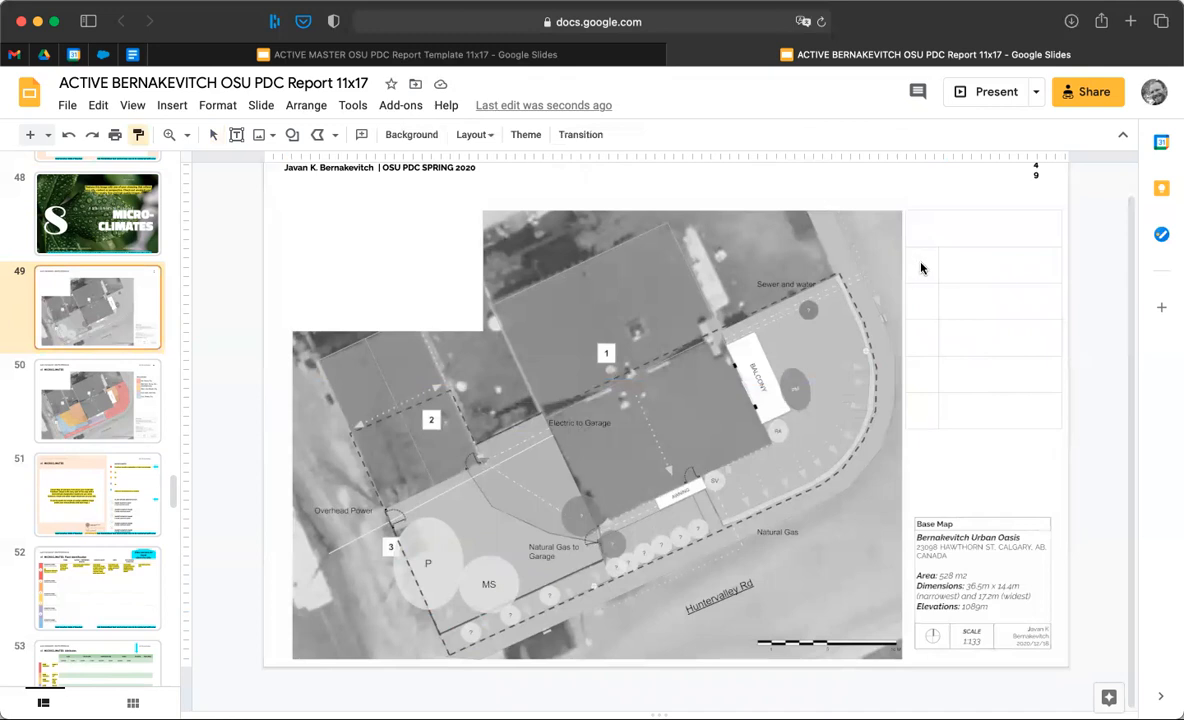
pyautogui.click(931, 276)
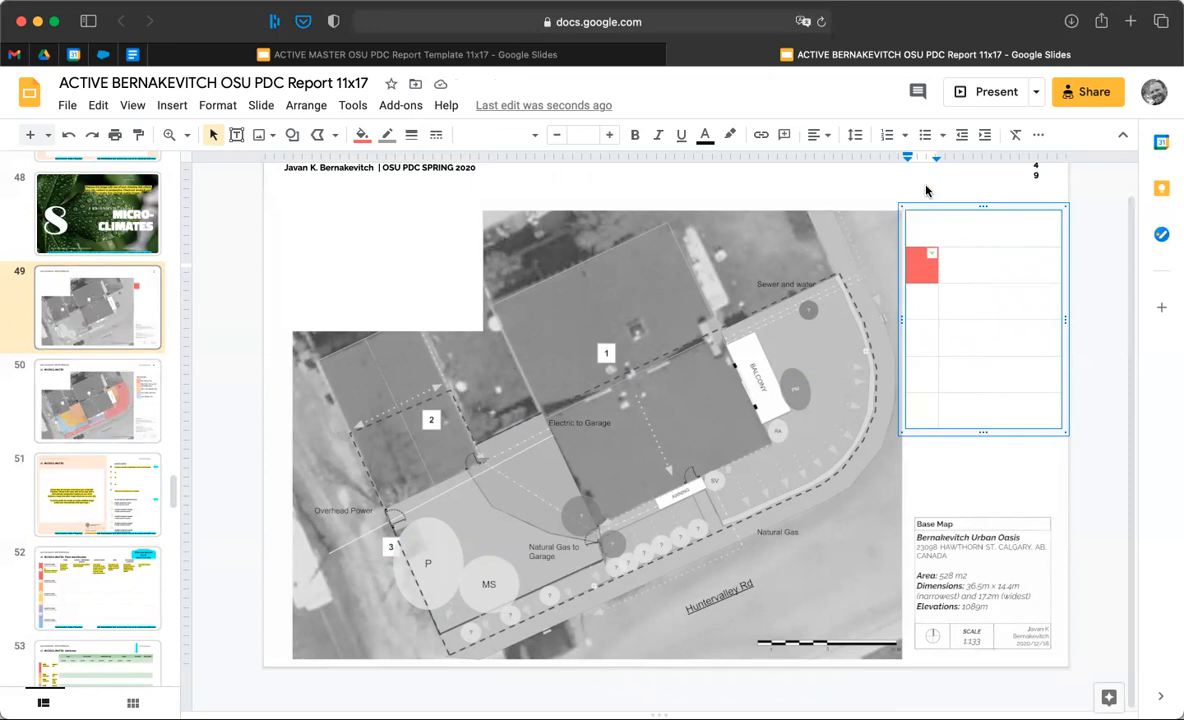
# Make the red cell's fill about half transparent using a custom colour
pyautogui.click(362, 134)
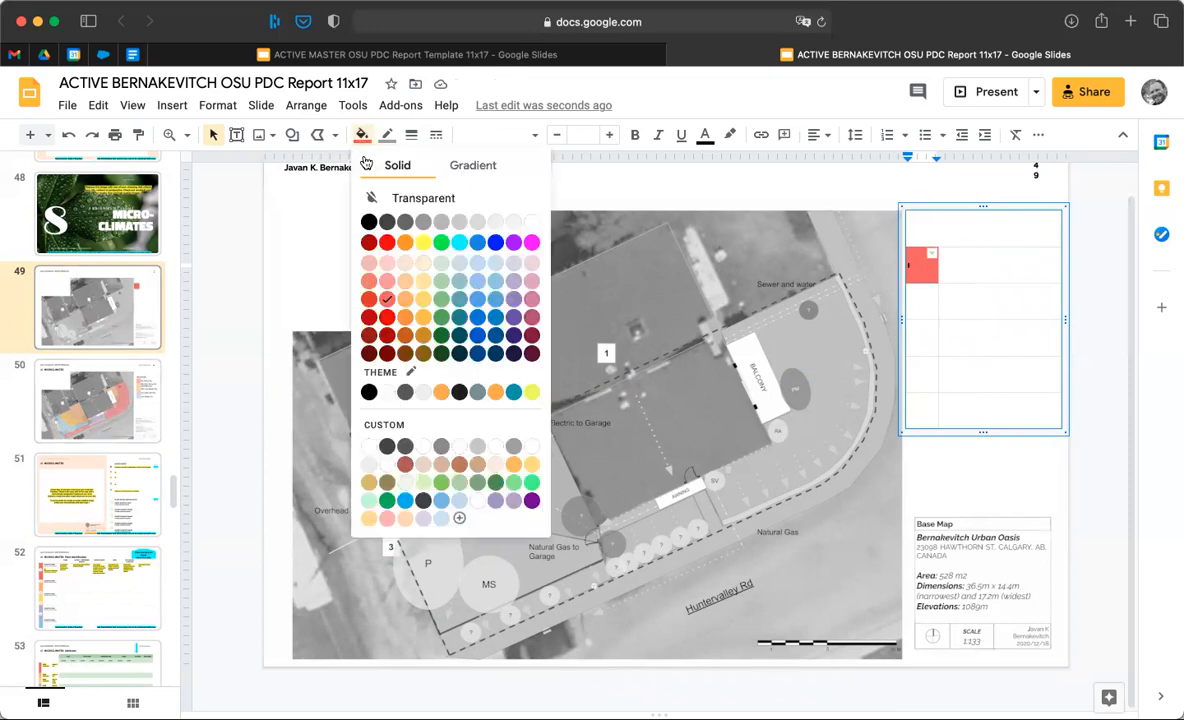
pyautogui.click(460, 518)
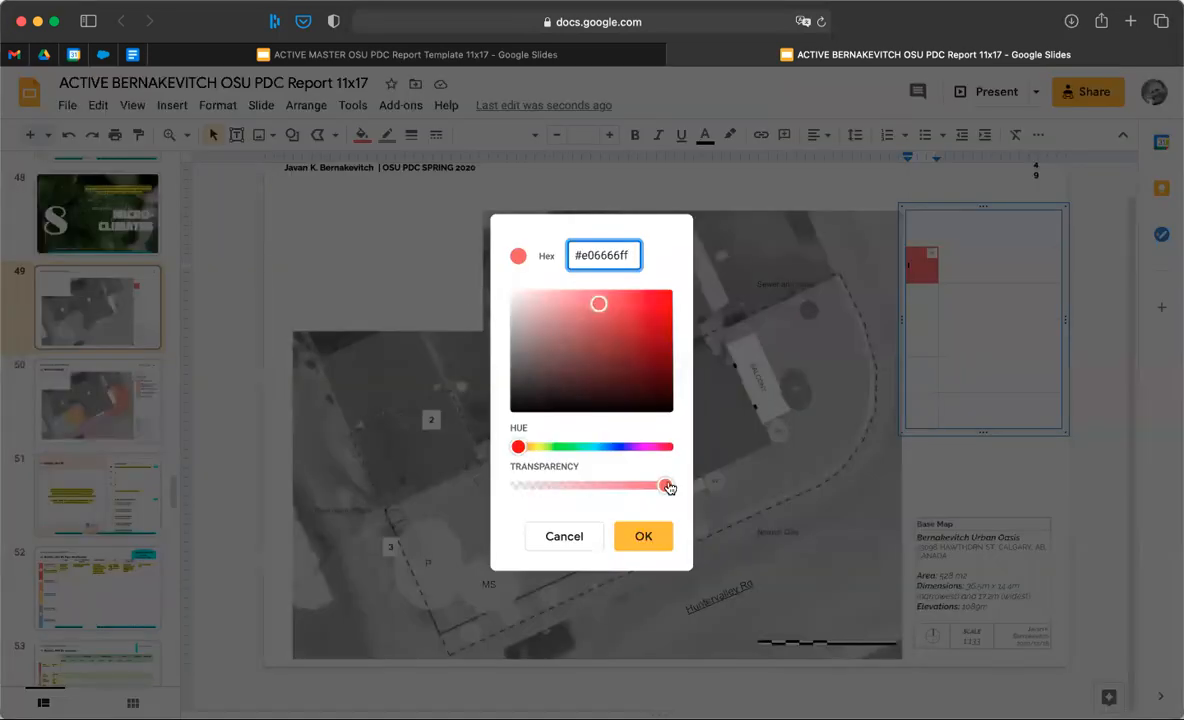
pyautogui.moveTo(665, 485); pyautogui.dragTo(592, 488)
pyautogui.click(636, 538)
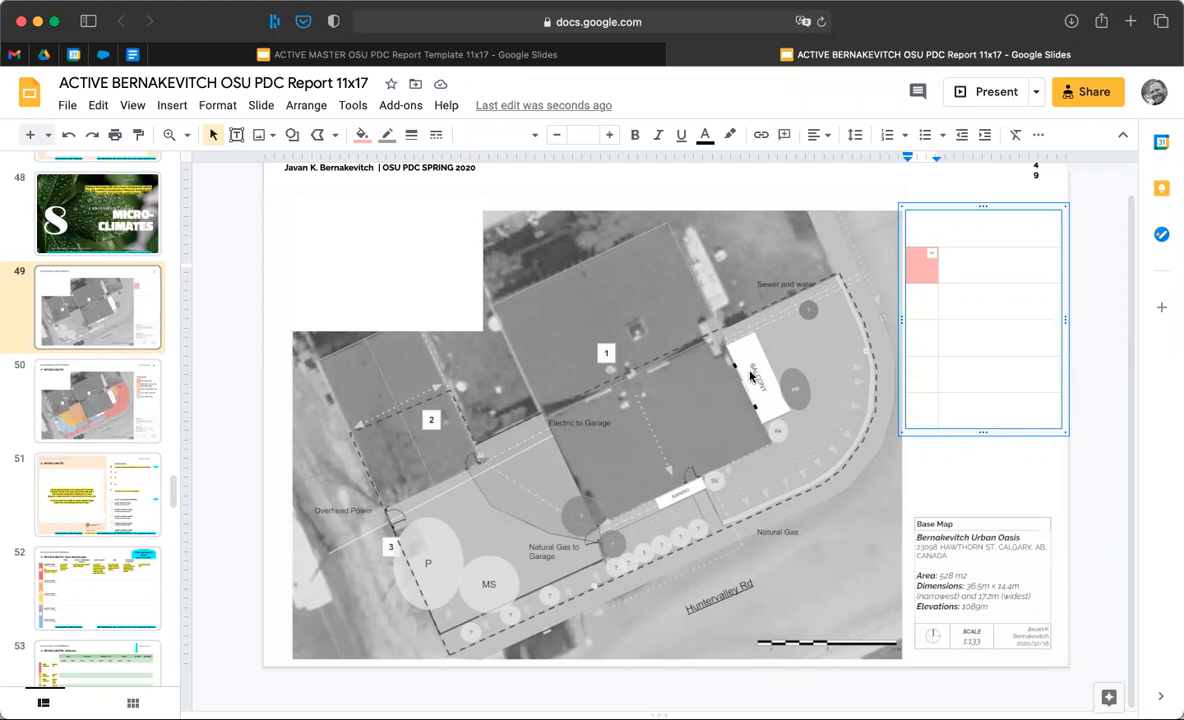
pyautogui.click(338, 141)
pyautogui.click(374, 295)
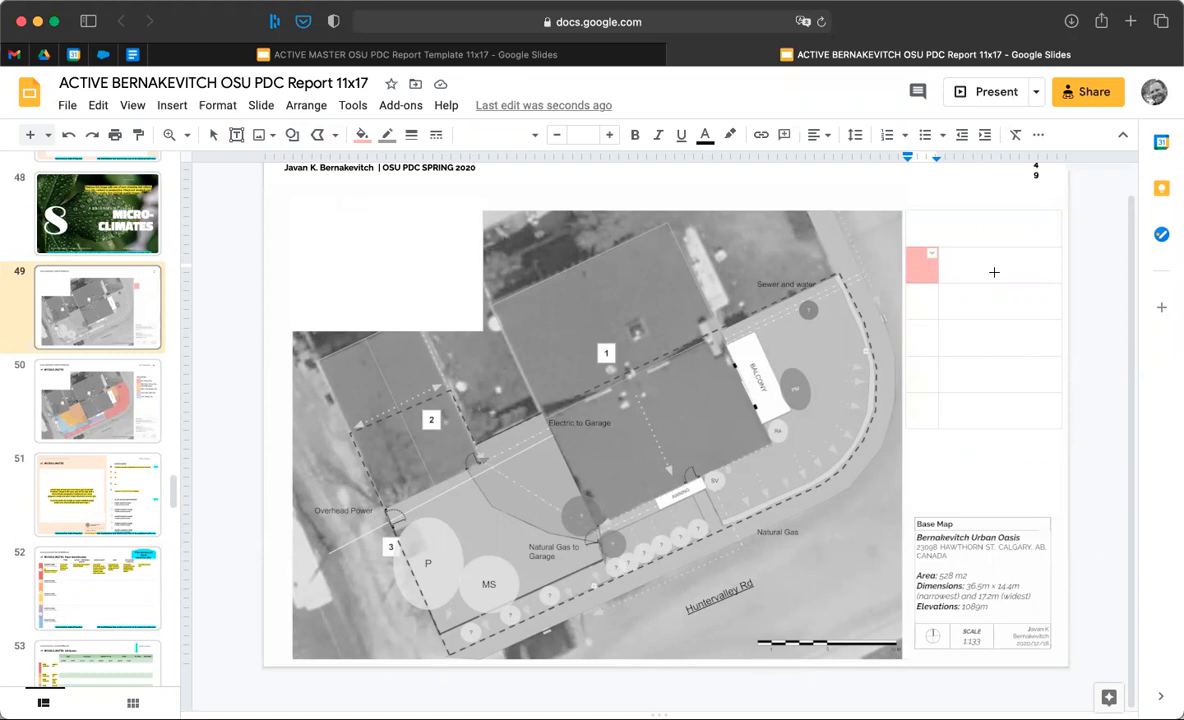
pyautogui.click(212, 134)
# Enter "Hot, Sunny, Dry" in the cell beside the red swatch and select that whole row
pyautogui.click(978, 260)
pyautogui.click(978, 260)
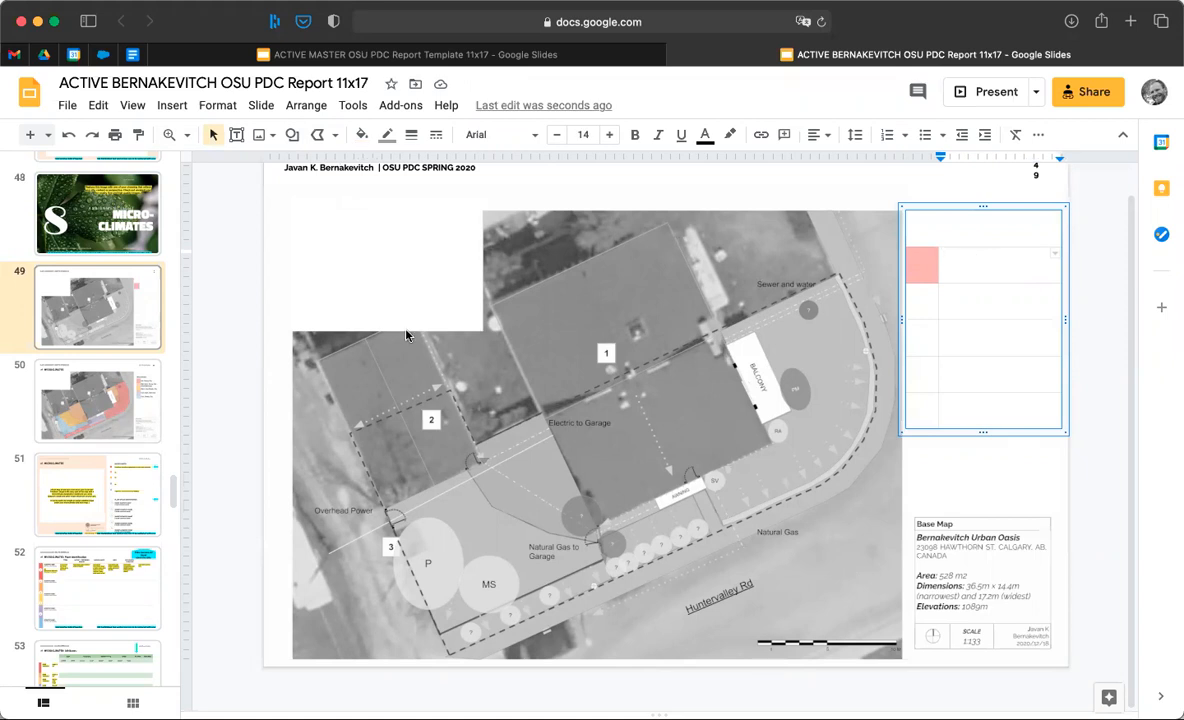
pyautogui.write('Hot, Sunny, Dry')
pyautogui.moveTo(968, 251); pyautogui.dragTo(866, 229)
pyautogui.click(936, 250)
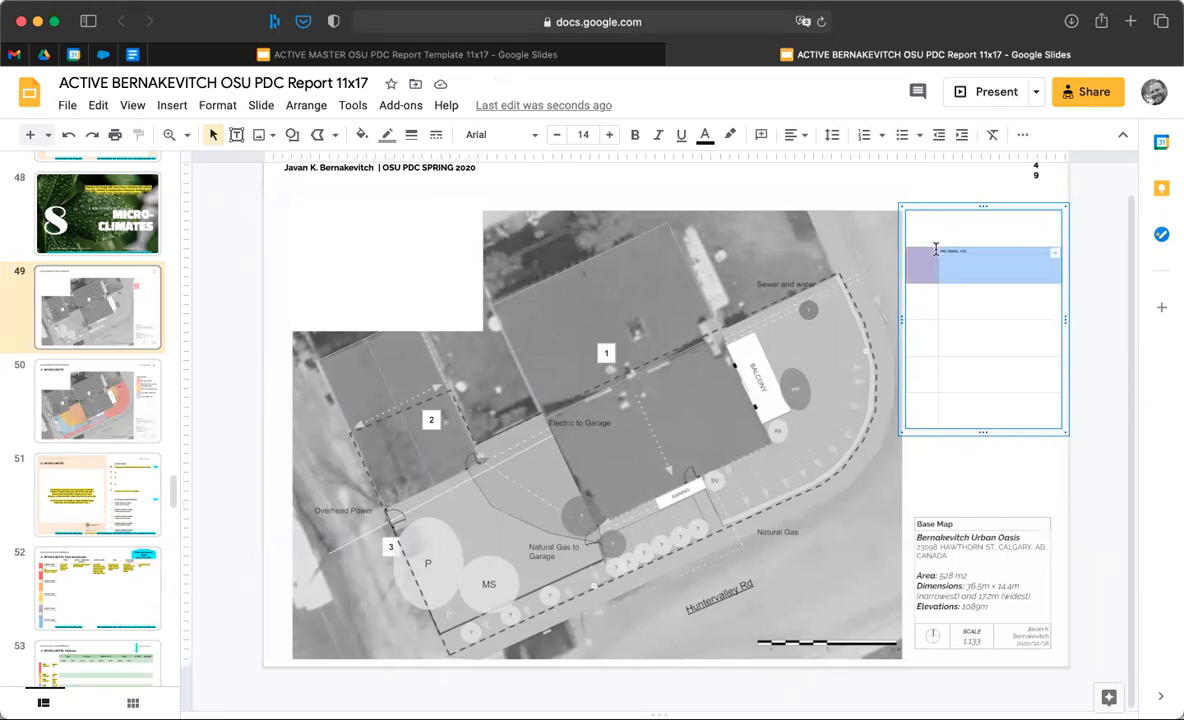
# Try font sizes of 400 and 30 on the selected legend row
pyautogui.click(582, 134)
pyautogui.write('400')
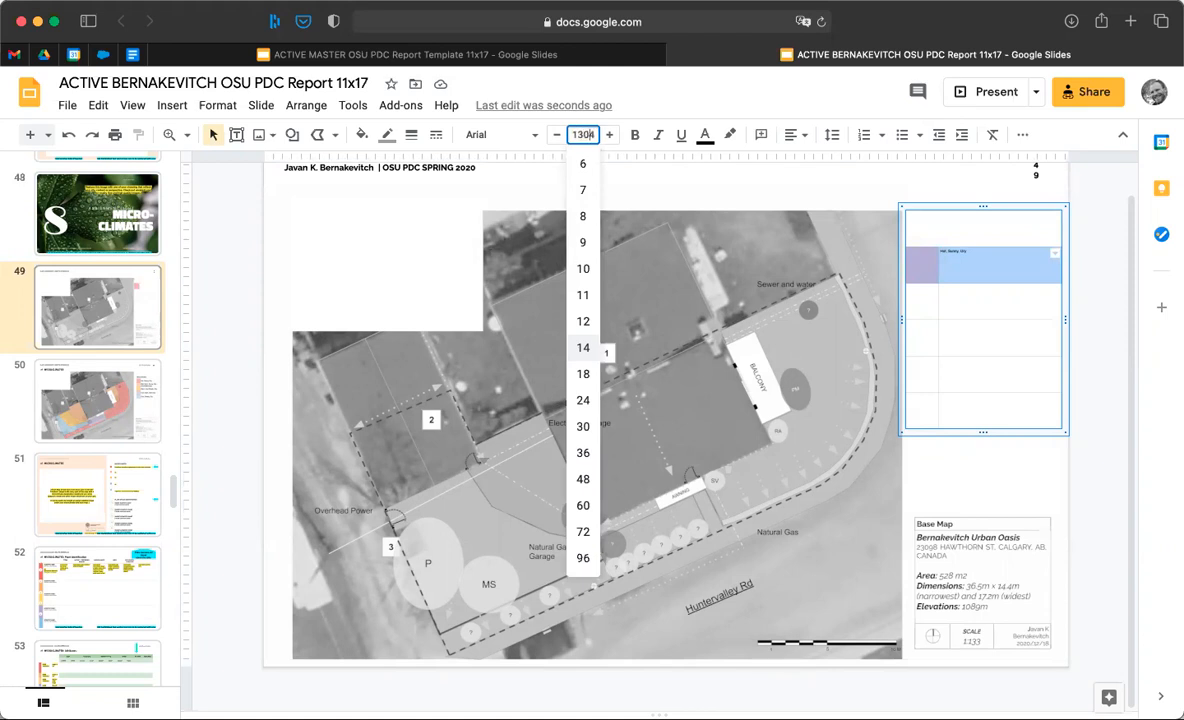
pyautogui.press('Return')
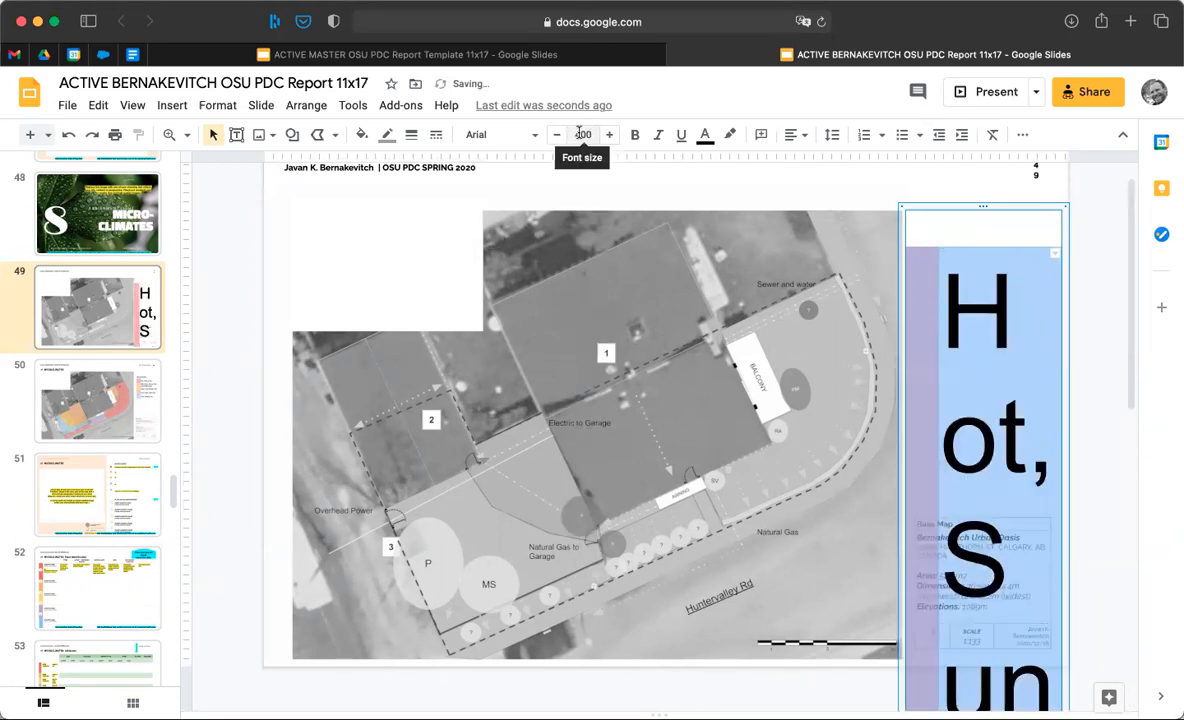
pyautogui.click(582, 134)
pyautogui.write('30')
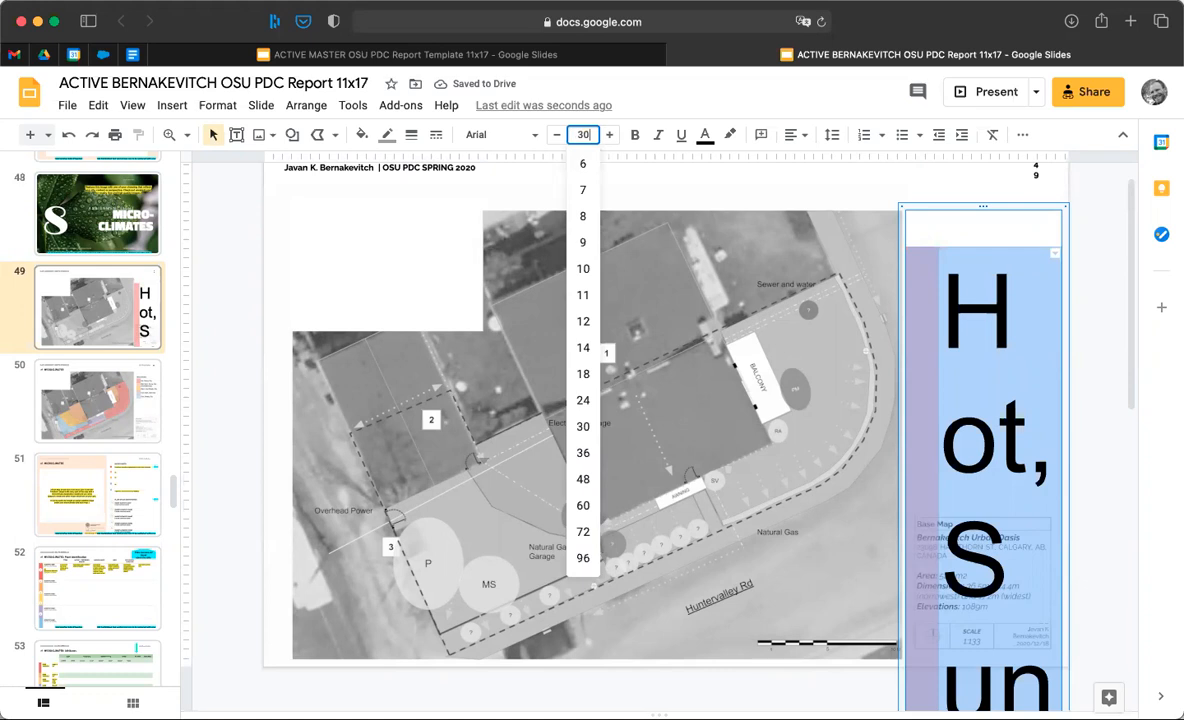
pyautogui.press('Return')
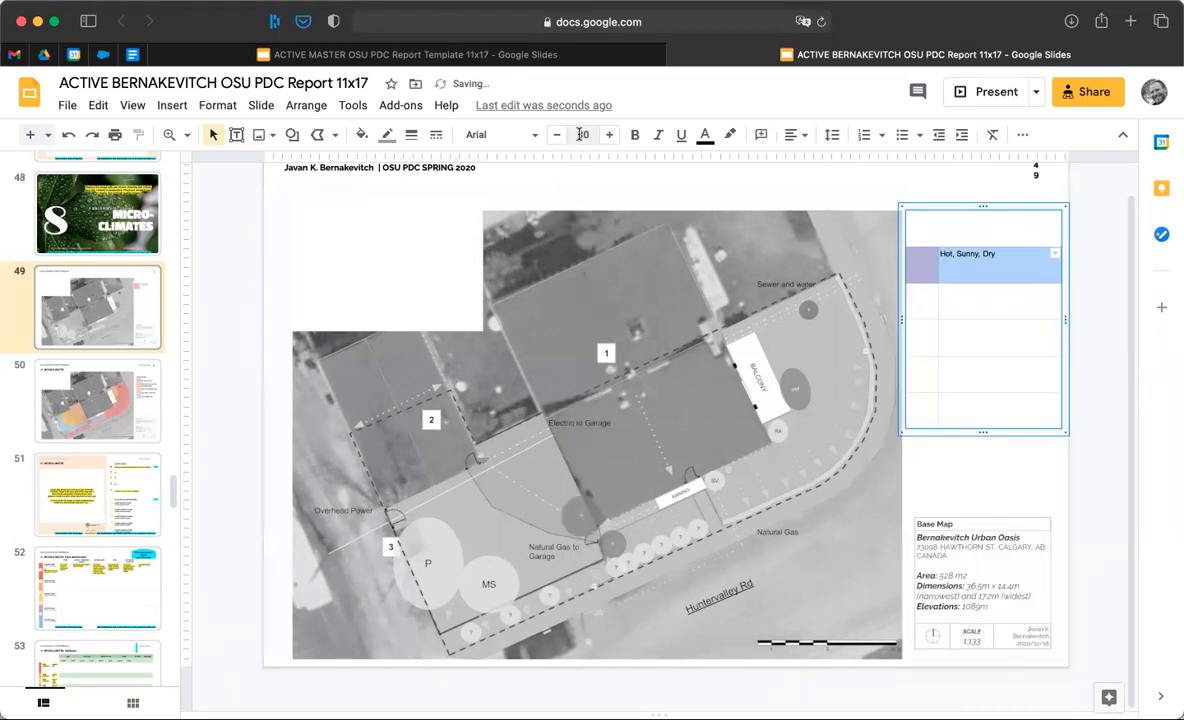
pyautogui.click(582, 134)
pyautogui.write('45')
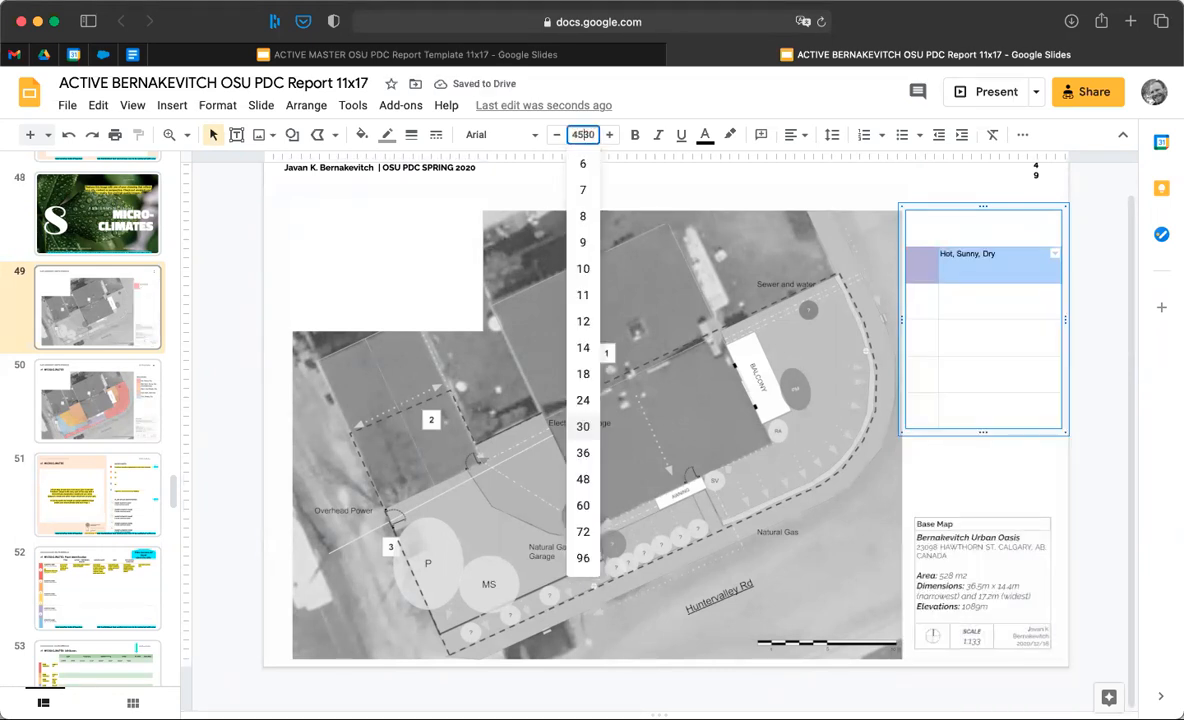
pyautogui.press('Return')
# Set the "Hot, Sunny, Dry" legend row to font size 45 and align its text vertically to the middle
pyautogui.click(582, 134)
pyautogui.write('45')
pyautogui.press('Return')
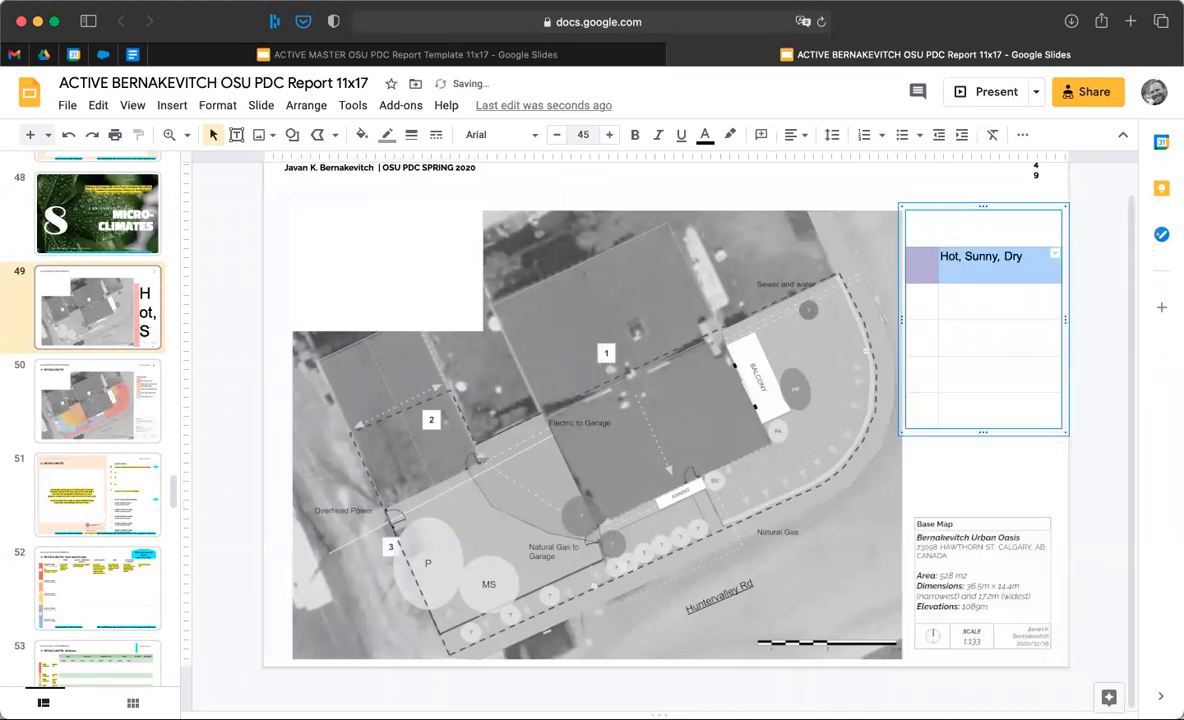
pyautogui.click(792, 134)
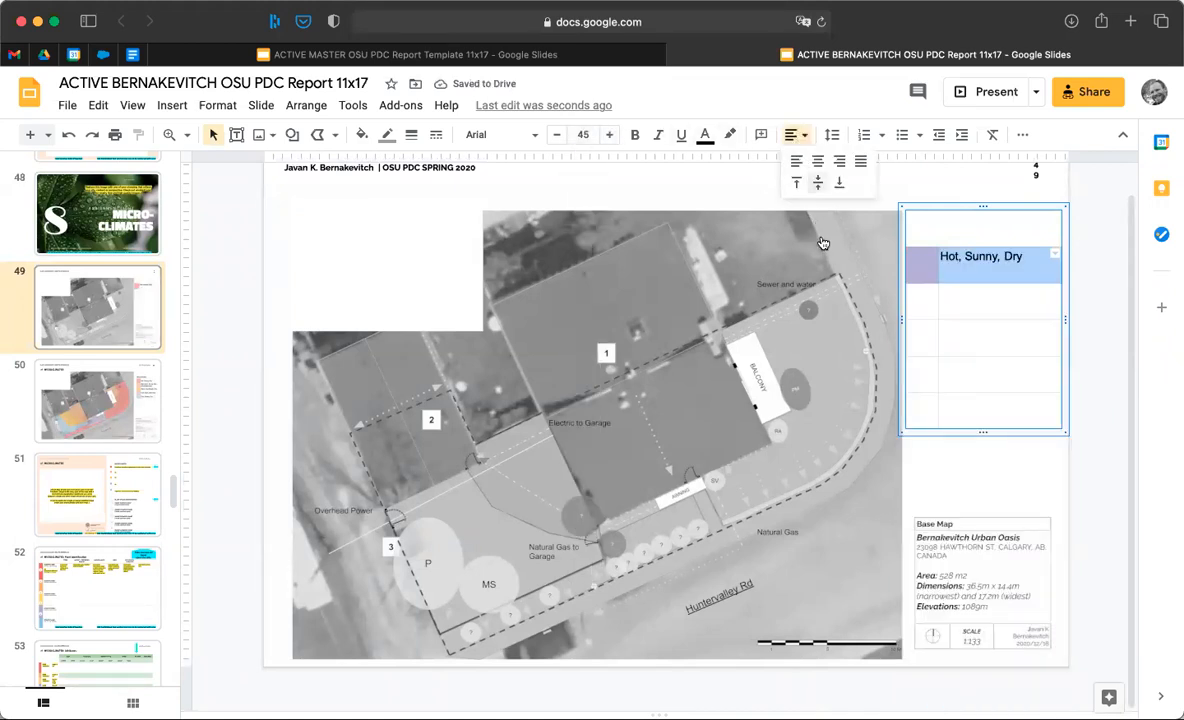
pyautogui.click(817, 182)
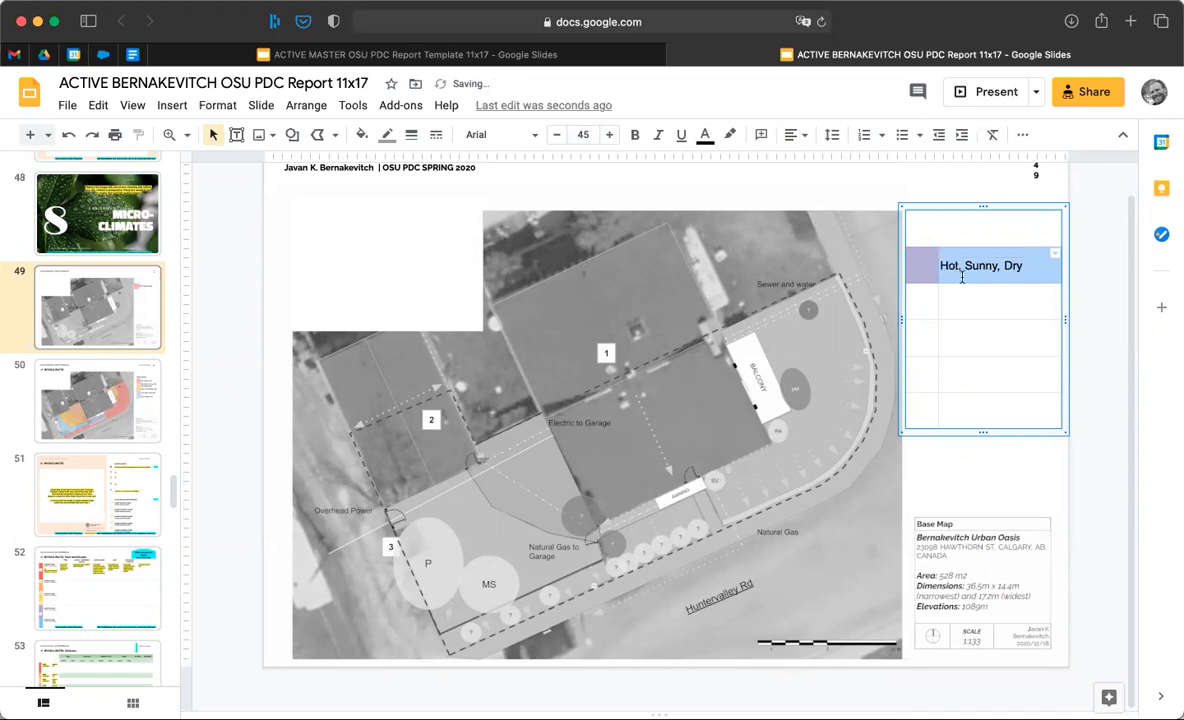
pyautogui.click(995, 292)
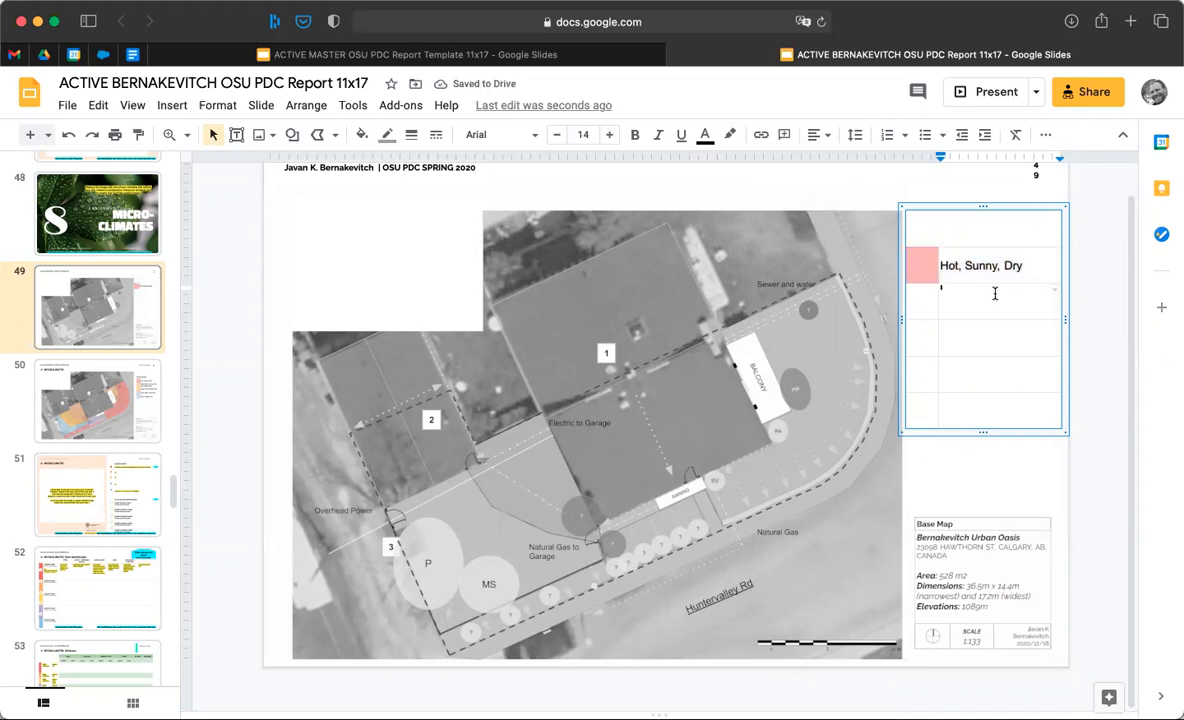
pyautogui.click(323, 140)
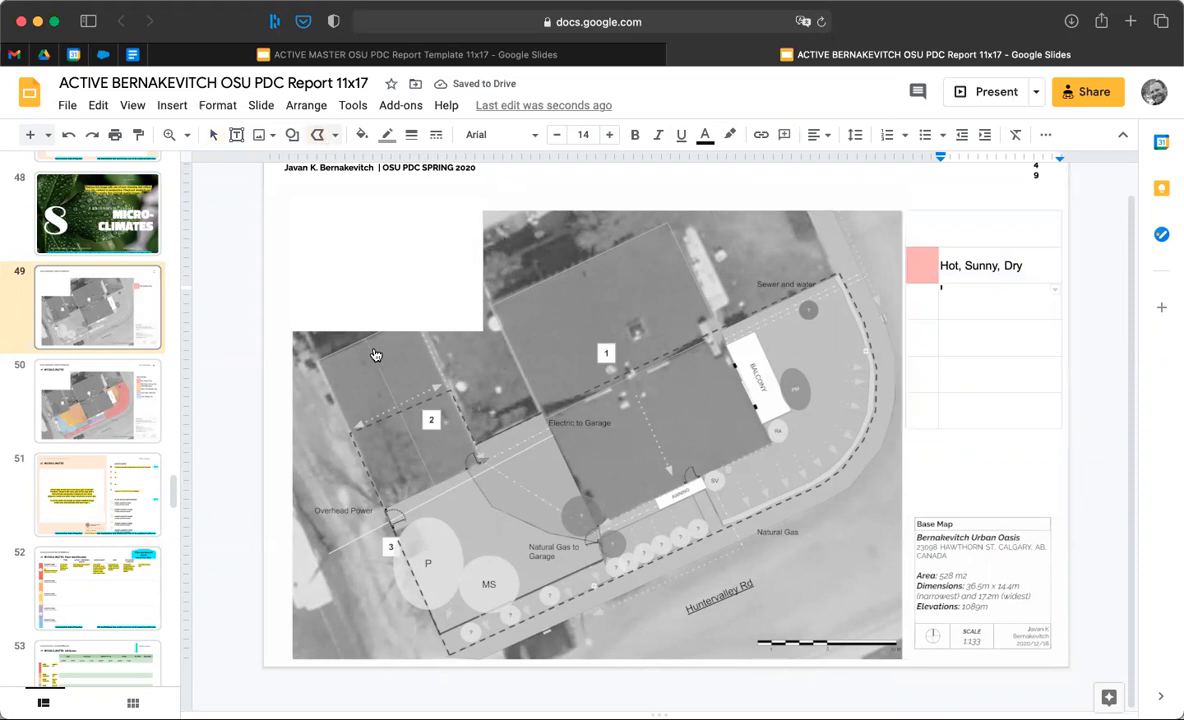
pyautogui.click(336, 142)
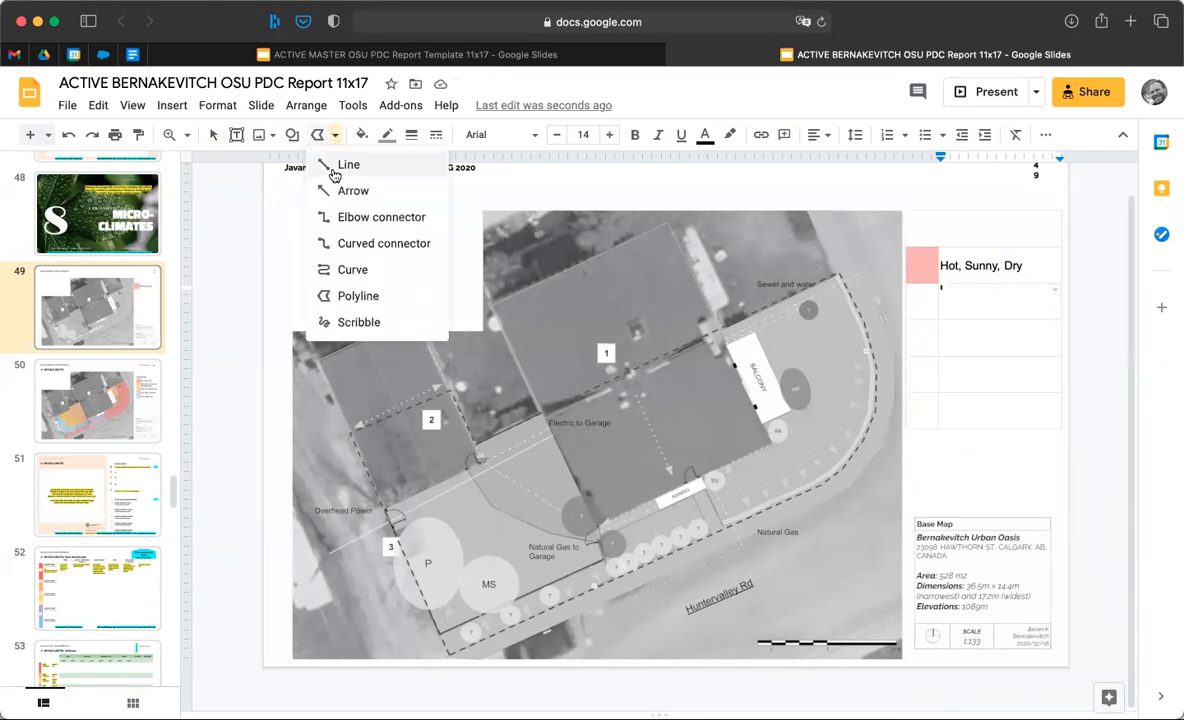
pyautogui.press('Escape')
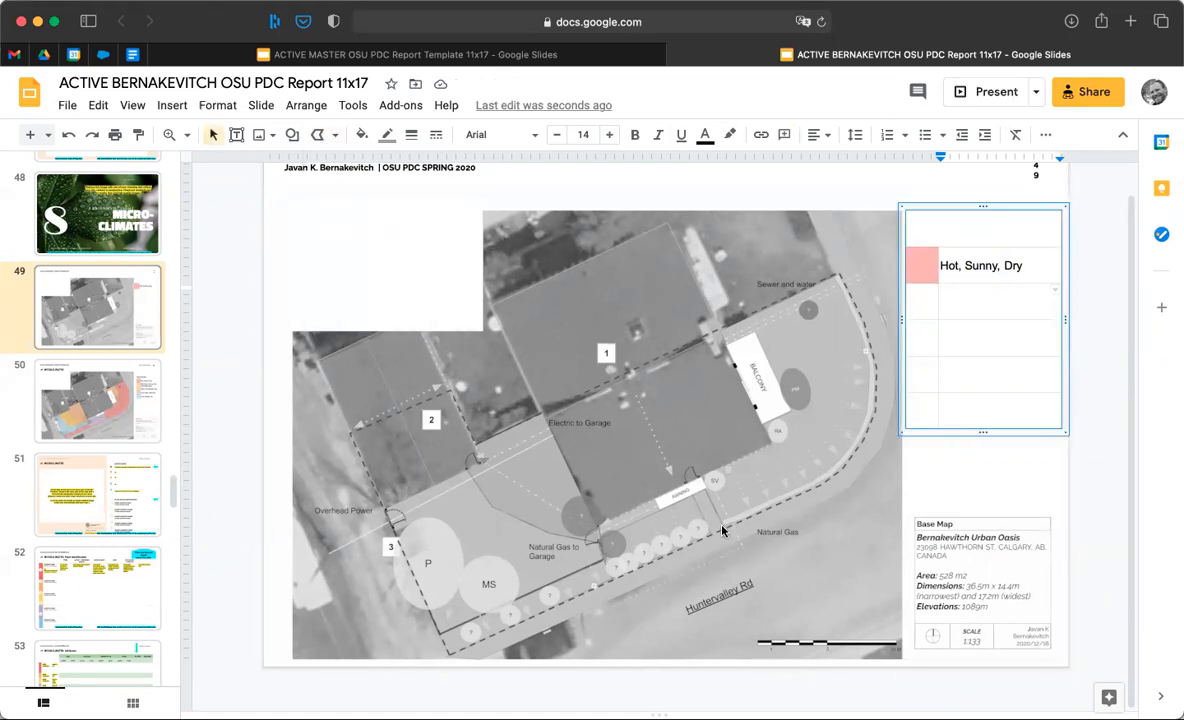
# Draw a closed polyline over the yard between the house, balcony and curved boundary, and apply the red legend cell's formatting to it
pyautogui.click(334, 141)
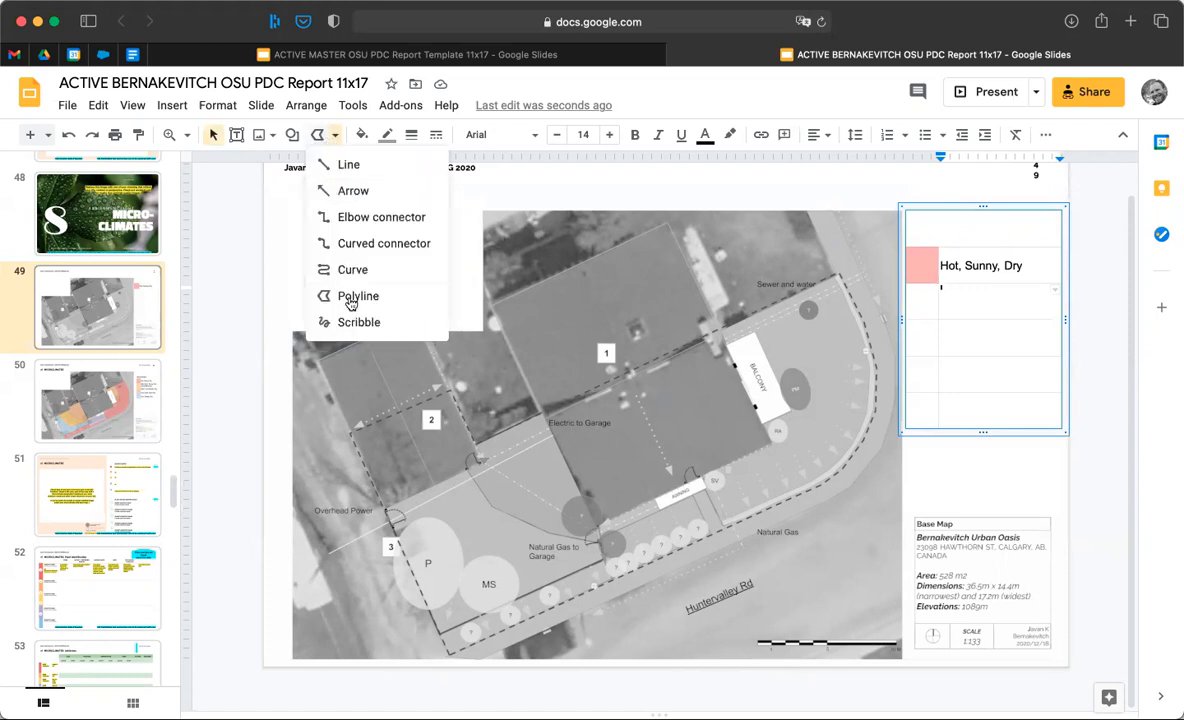
pyautogui.click(352, 295)
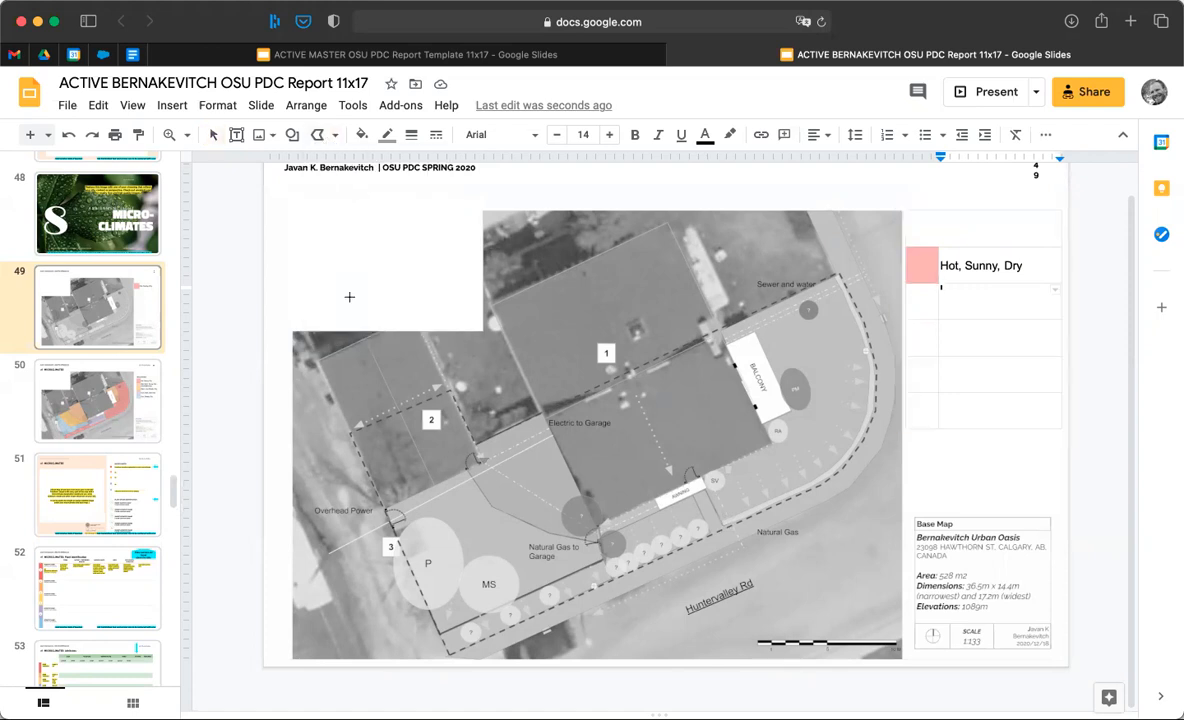
pyautogui.click(724, 525)
pyautogui.click(703, 480)
pyautogui.click(773, 442)
pyautogui.click(781, 316)
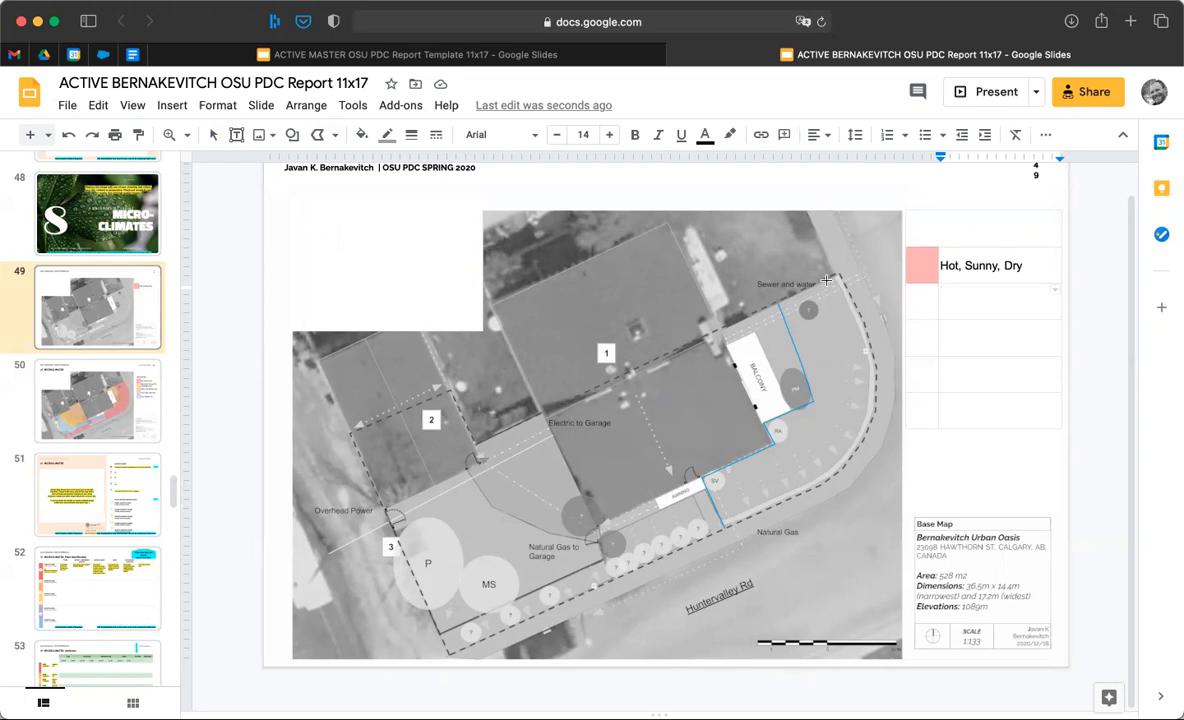
pyautogui.click(862, 320)
pyautogui.click(875, 368)
pyautogui.click(876, 408)
pyautogui.click(841, 472)
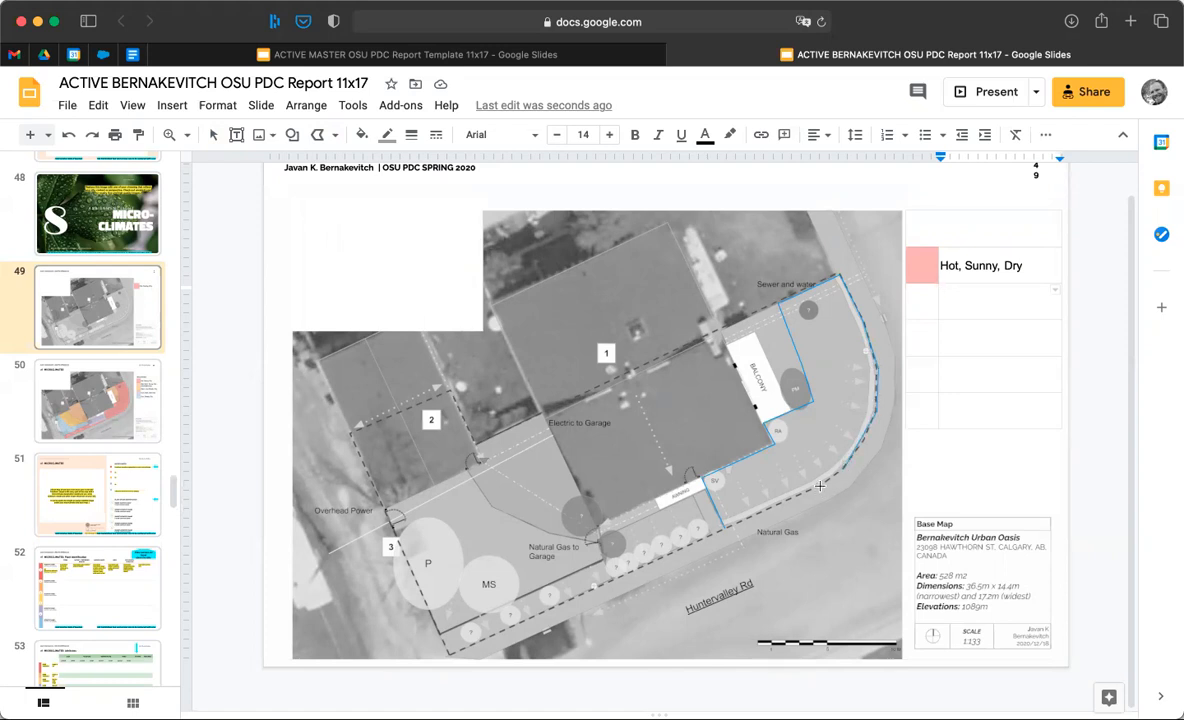
pyautogui.click(725, 532)
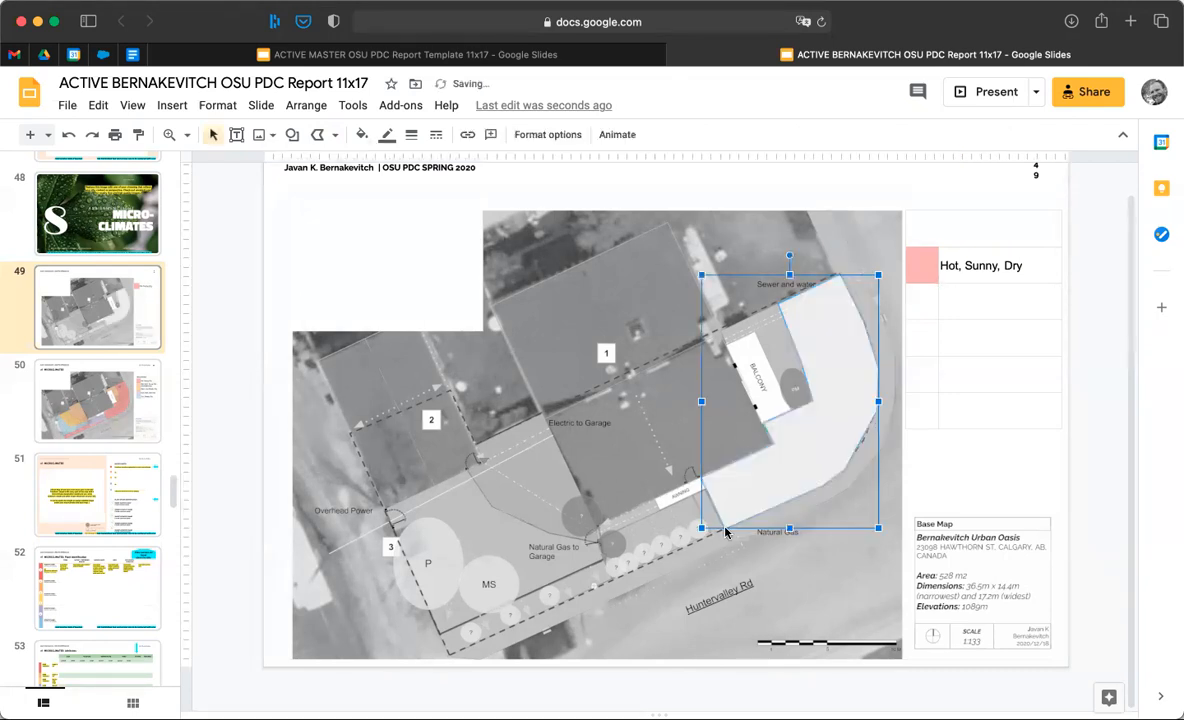
pyautogui.click(921, 284)
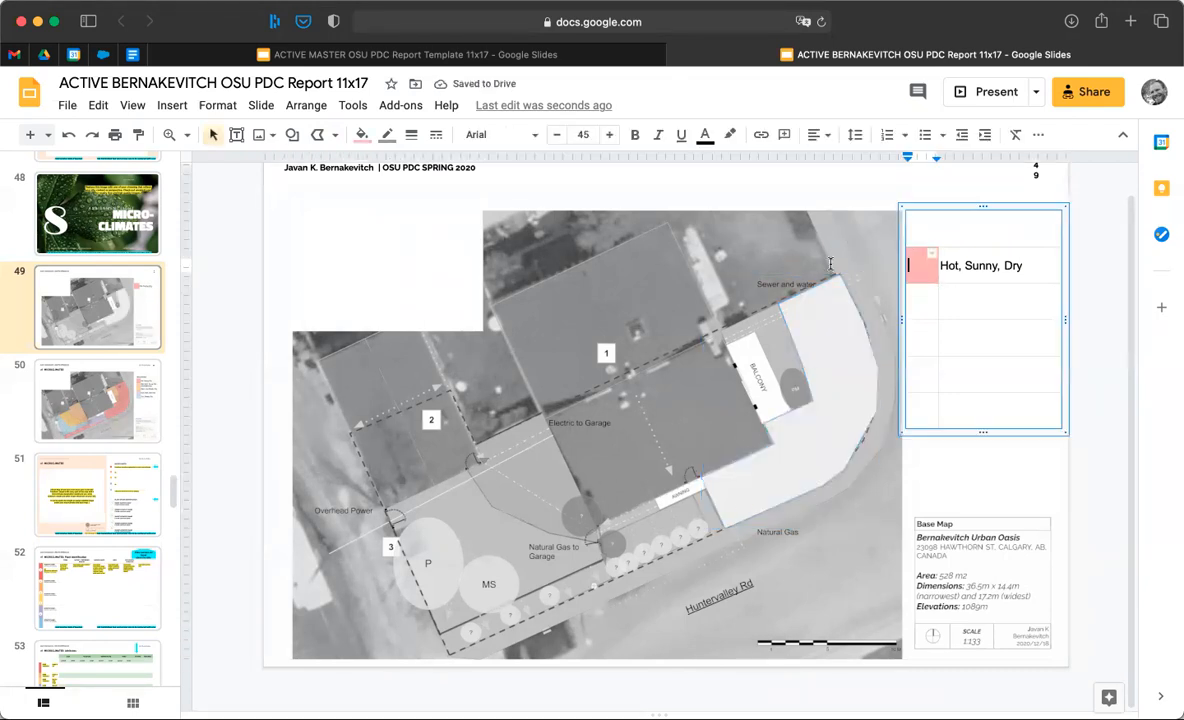
pyautogui.click(790, 412)
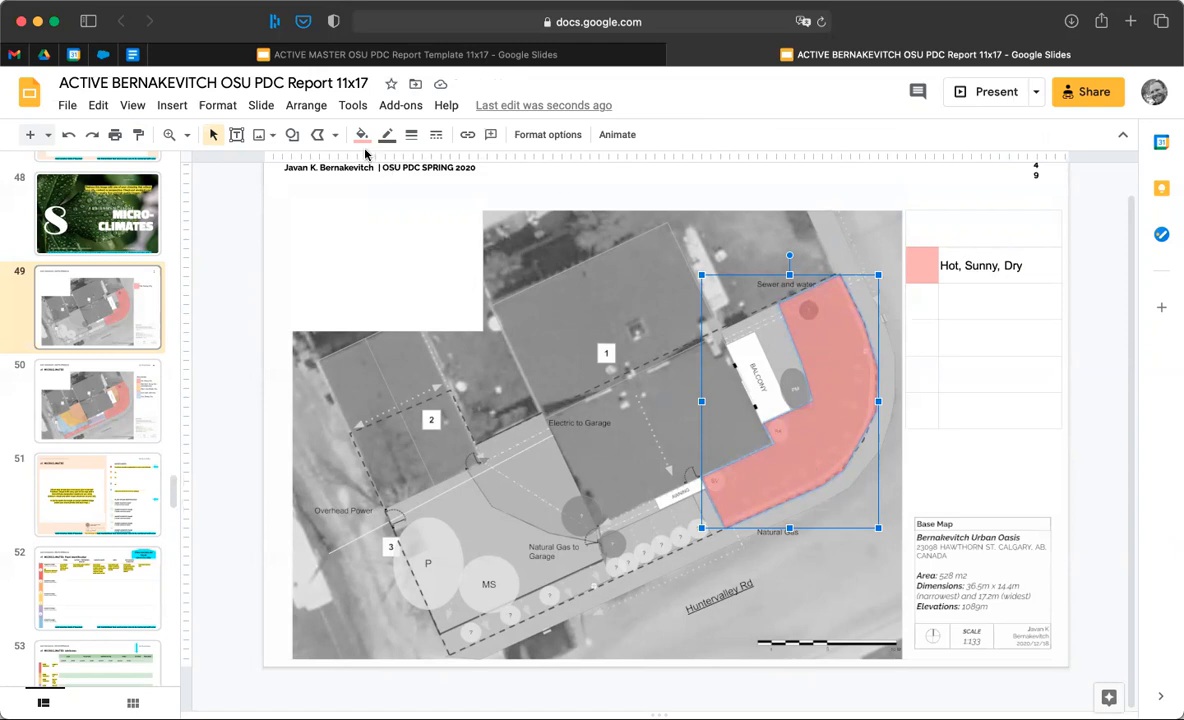
# Draw a narrow closed polyline over the planting strip along the Huntervalley Rd boundary and give it the same translucent red fill
pyautogui.click(318, 134)
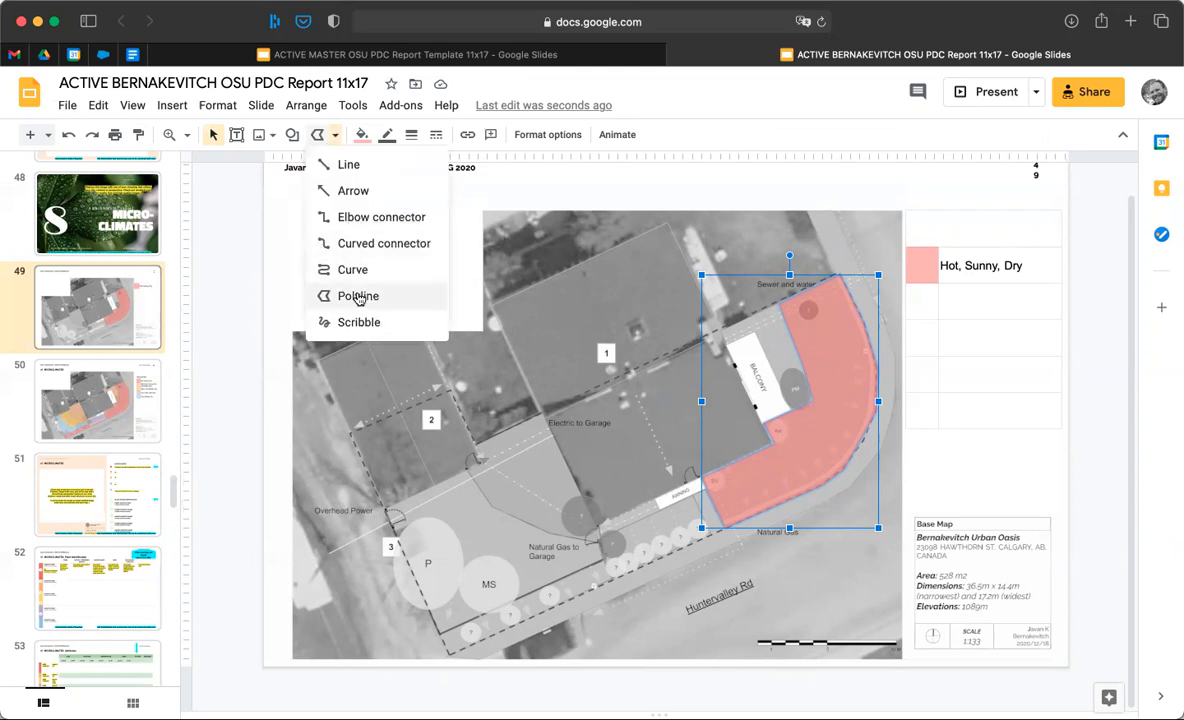
pyautogui.click(344, 296)
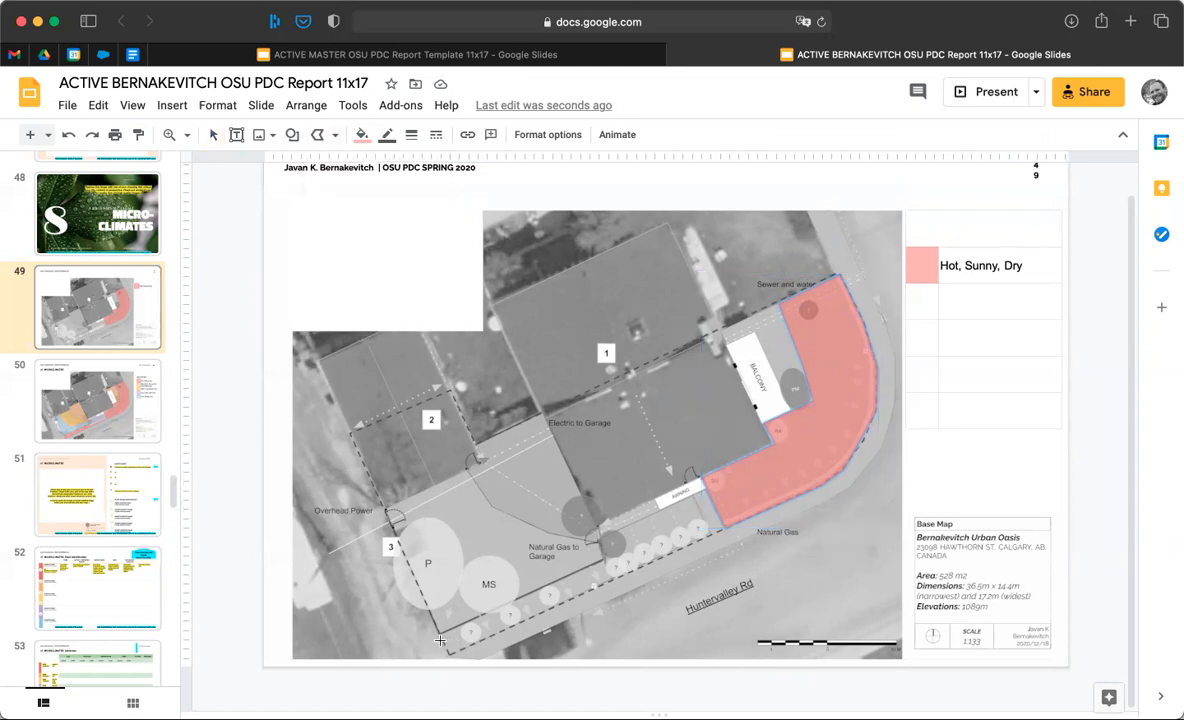
pyautogui.click(450, 655)
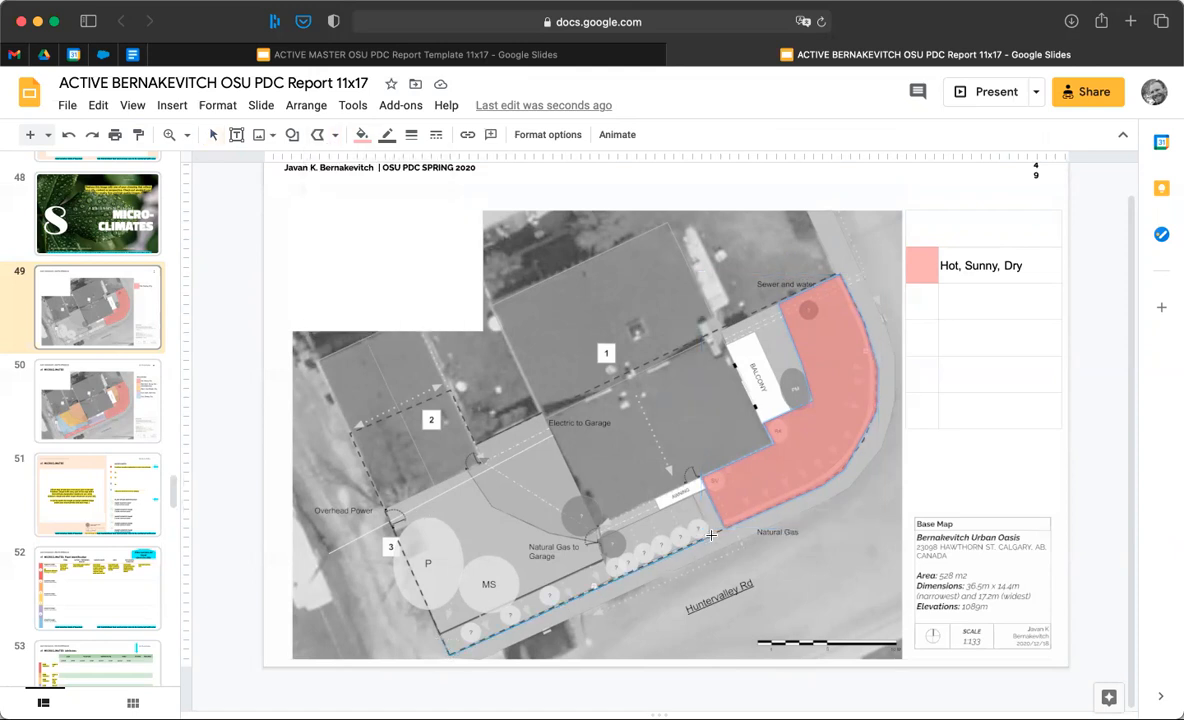
pyautogui.click(705, 520)
pyautogui.click(607, 564)
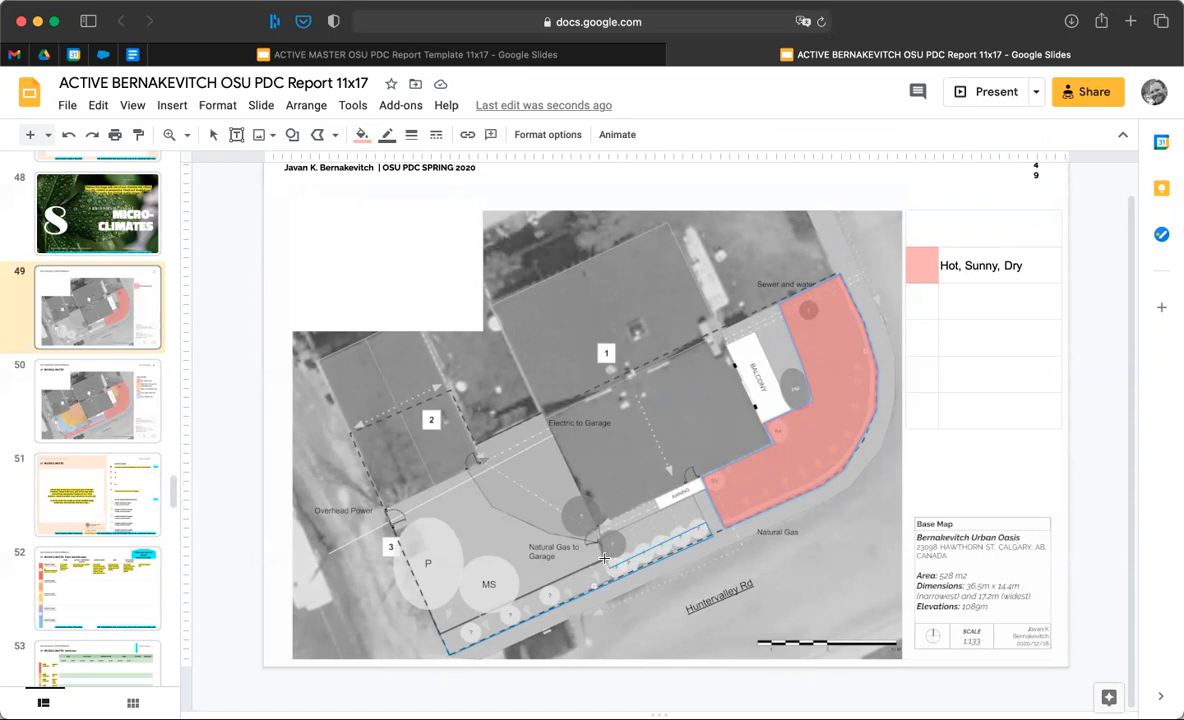
pyautogui.click(438, 633)
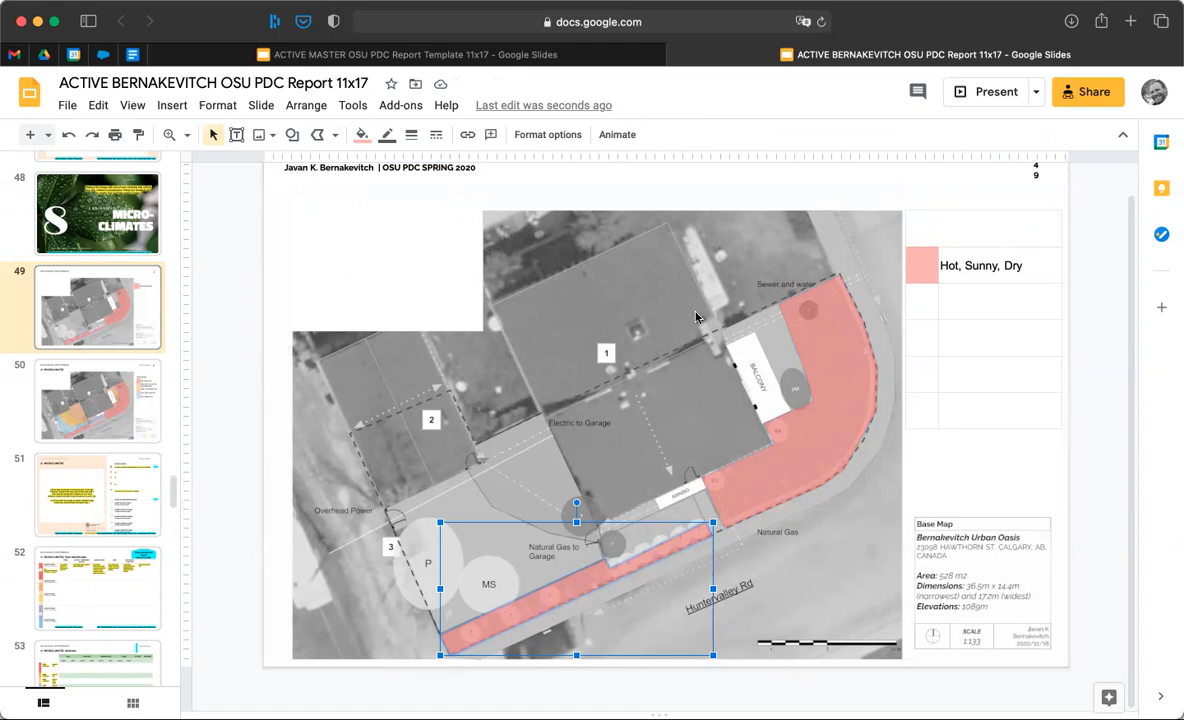
# Copy the formatting of the orange microclimate square on slide 51 to the cell below the red swatch on slide 49
pyautogui.click(100, 460)
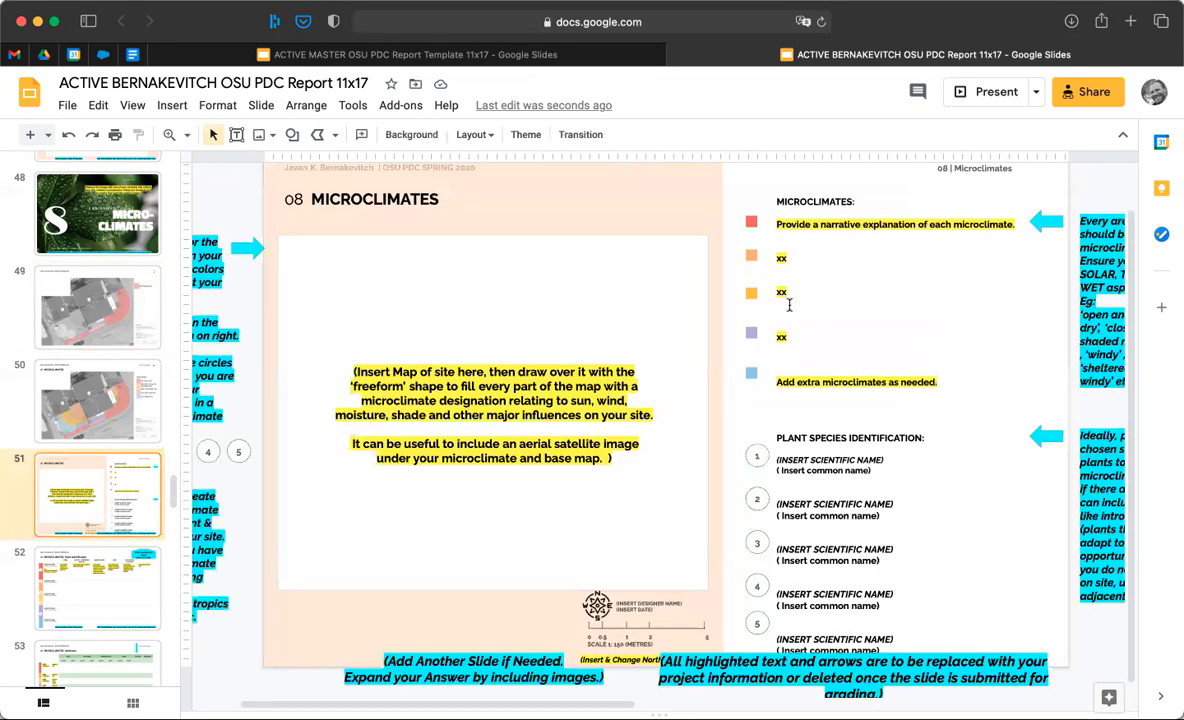
pyautogui.click(751, 256)
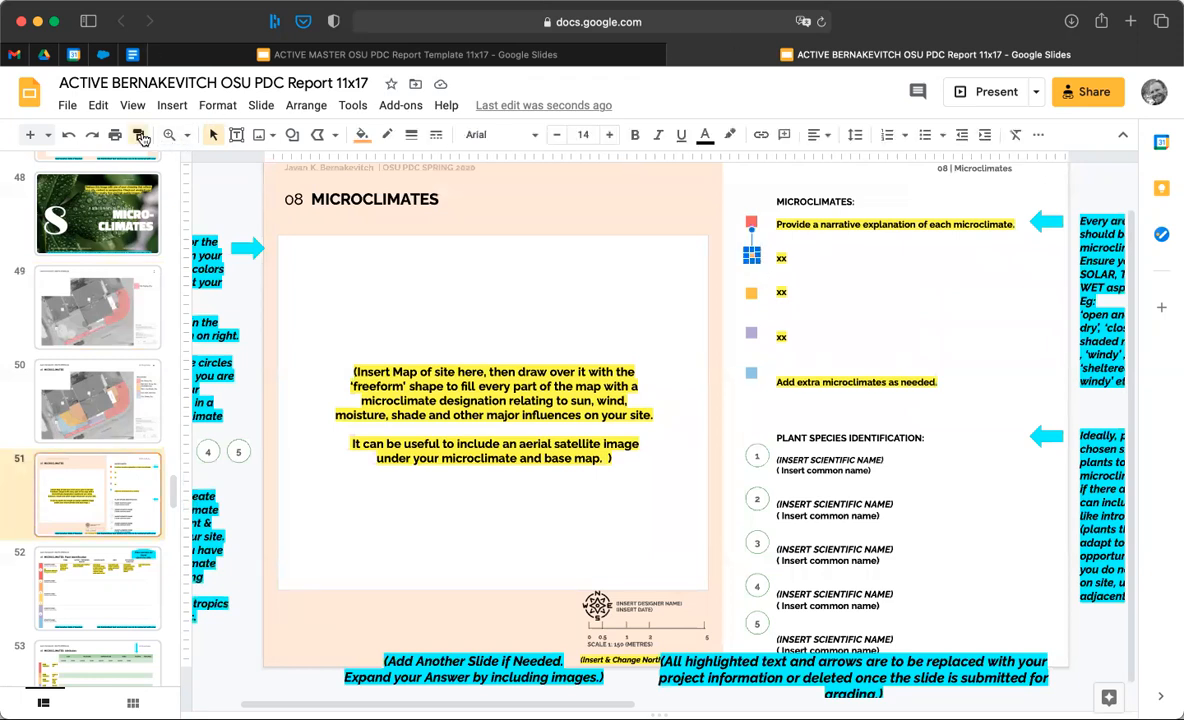
pyautogui.click(128, 272)
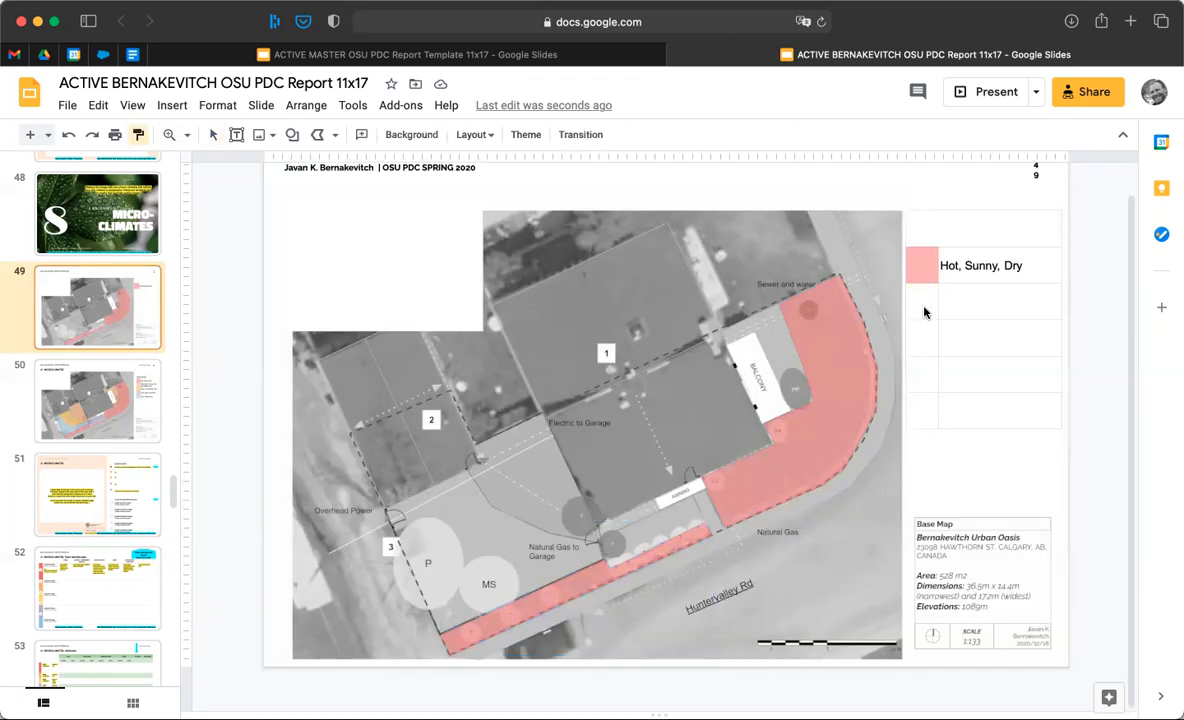
pyautogui.click(920, 300)
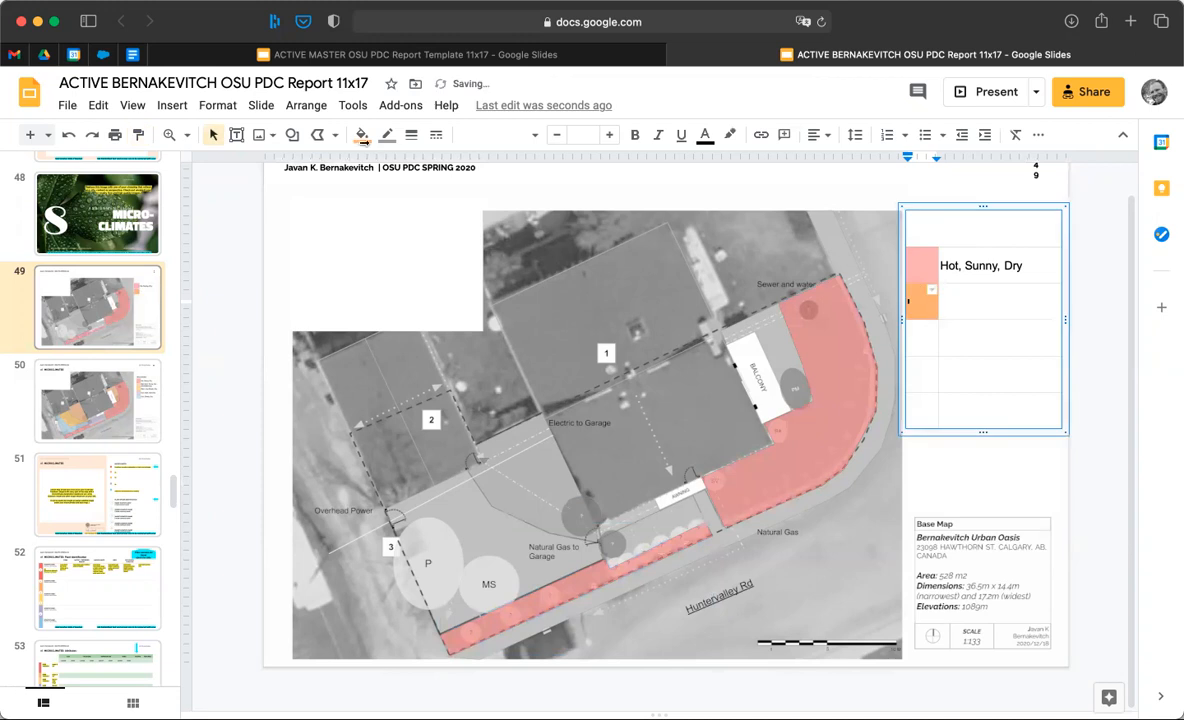
# Make the orange cell's fill roughly half transparent with the custom colour #f6b26b6d
pyautogui.click(362, 136)
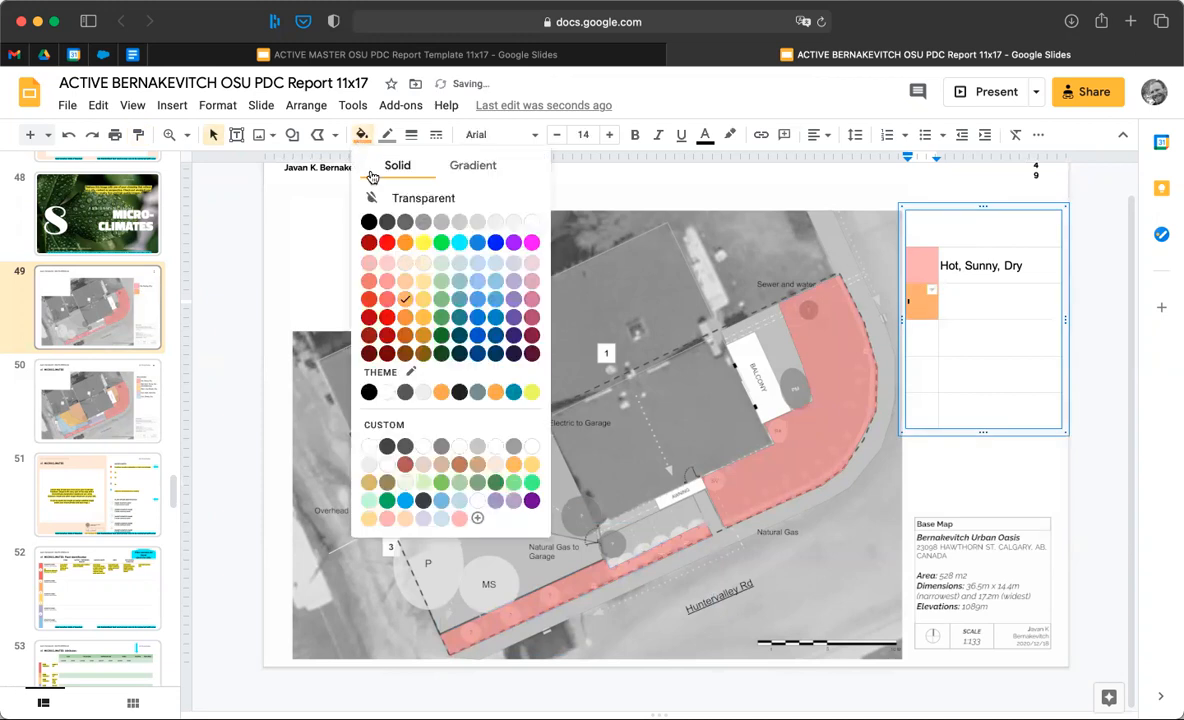
pyautogui.click(478, 521)
pyautogui.moveTo(669, 485); pyautogui.dragTo(585, 490)
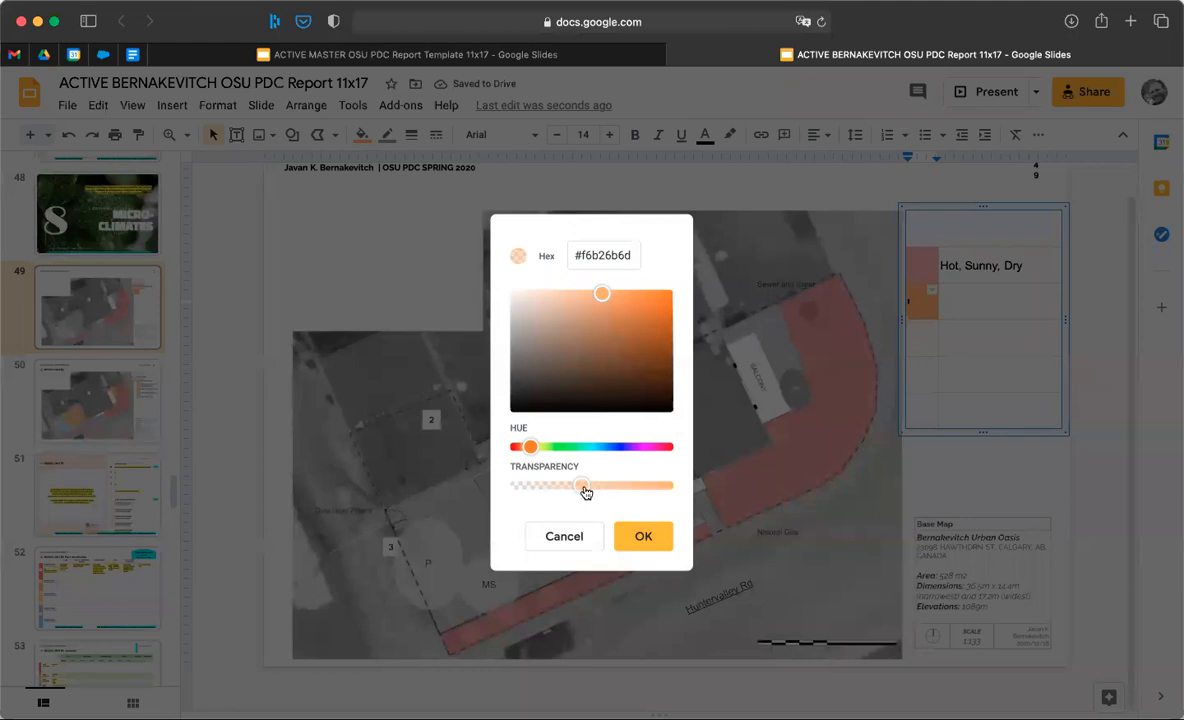
pyautogui.click(650, 538)
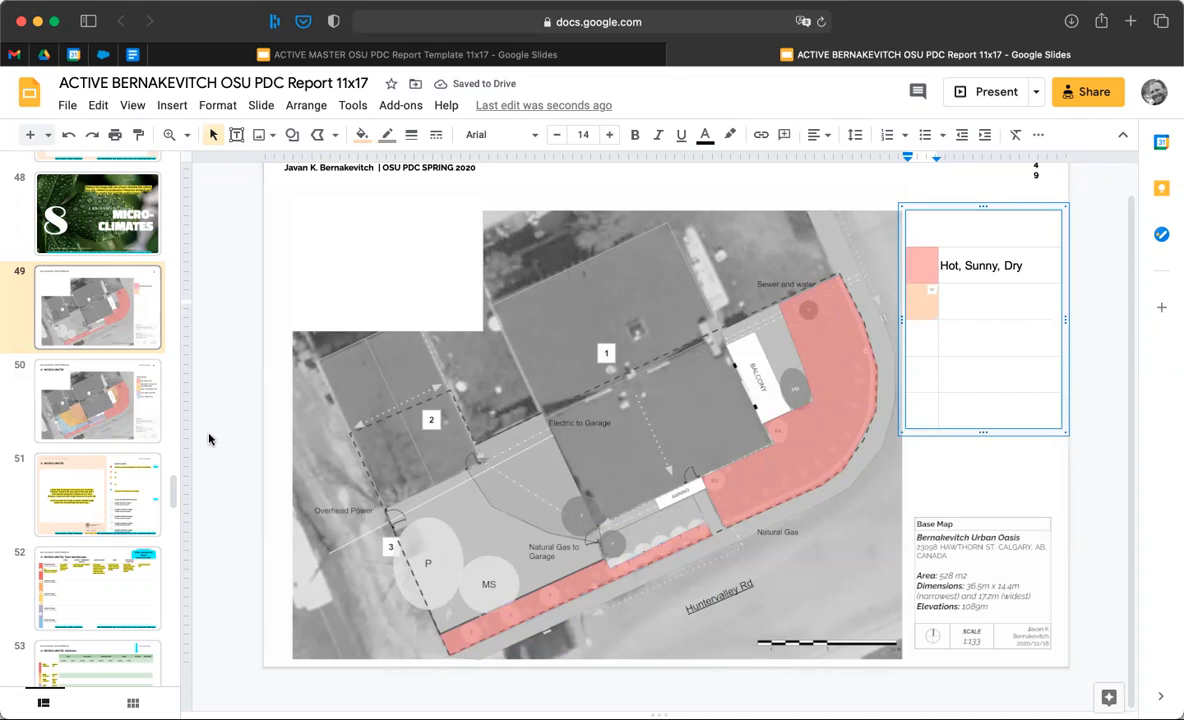
# Delete the extra closing parenthesis after "(Deck/Balcony)" in the legend on slide 50
pyautogui.click(110, 392)
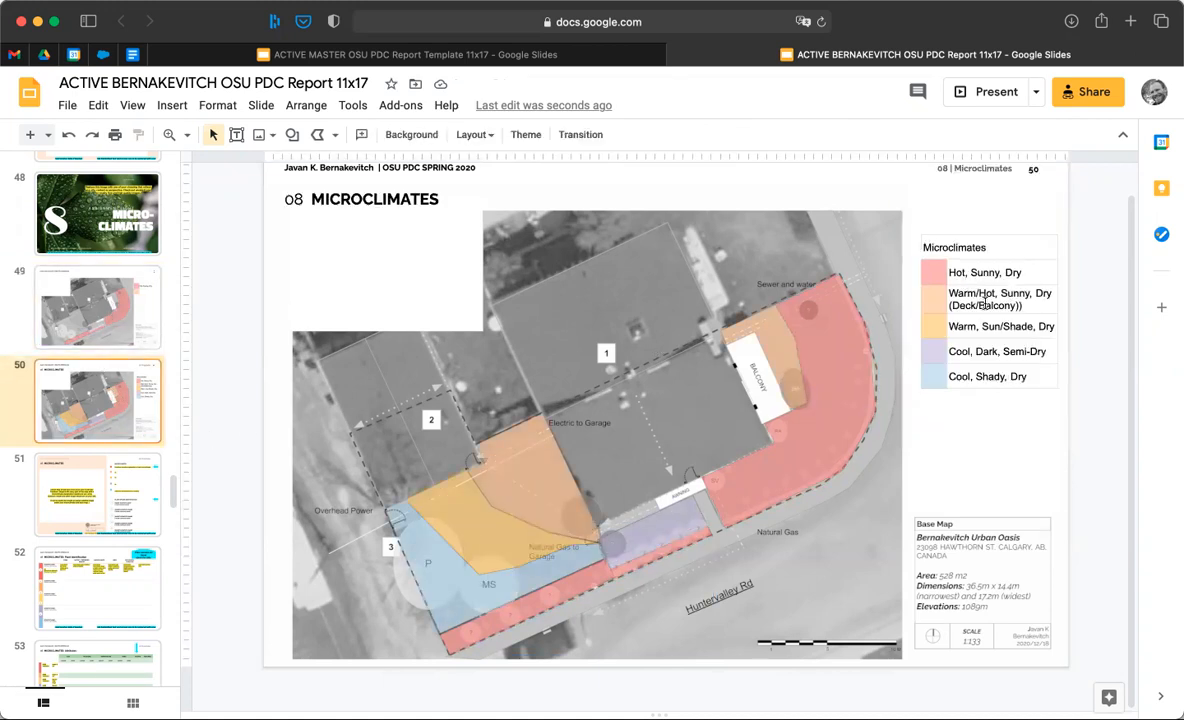
pyautogui.click(1025, 305)
pyautogui.press('BackSpace')
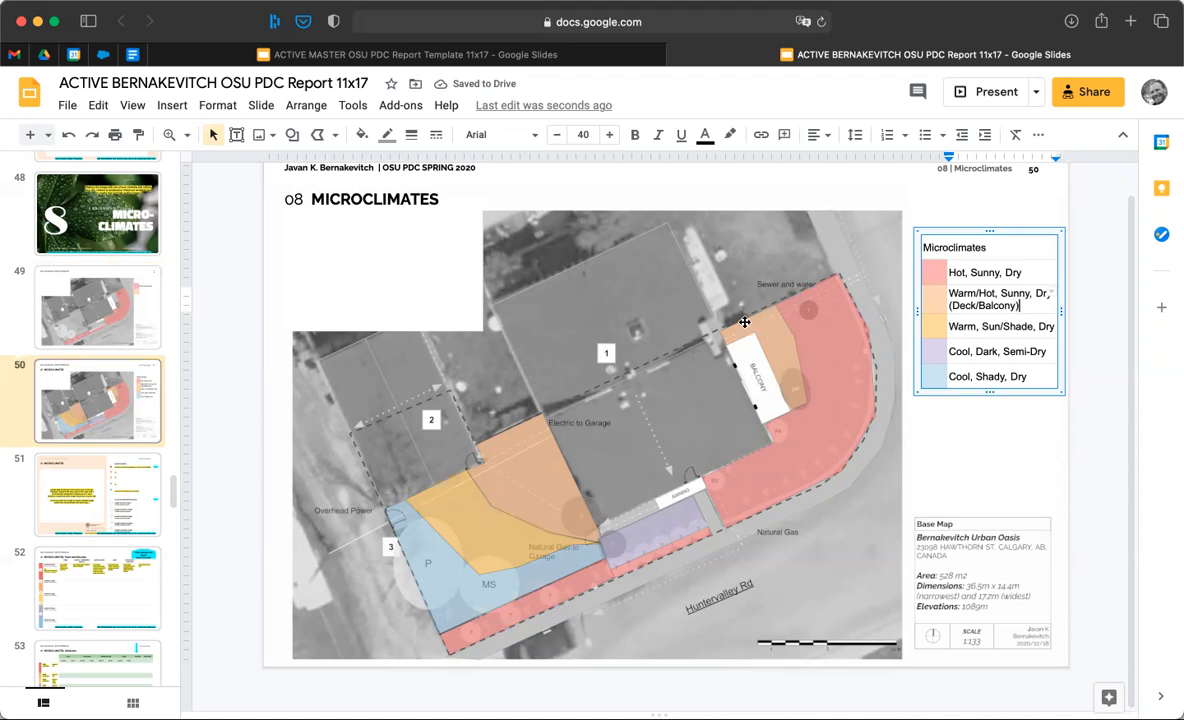
# Copy "Warm/Hot, Sunny, Dry (Deck/Balcony)" from slide 50's legend into the cell beside the orange swatch on slide 49
pyautogui.tripleClick(947, 297)
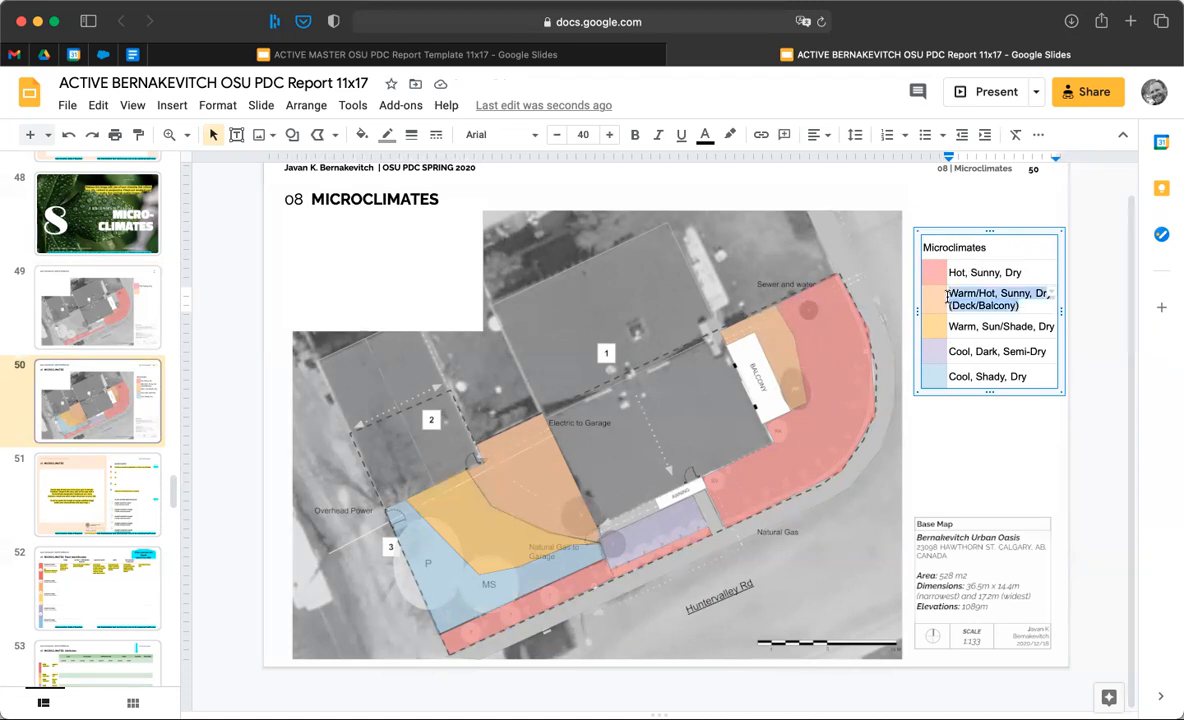
pyautogui.click(105, 297)
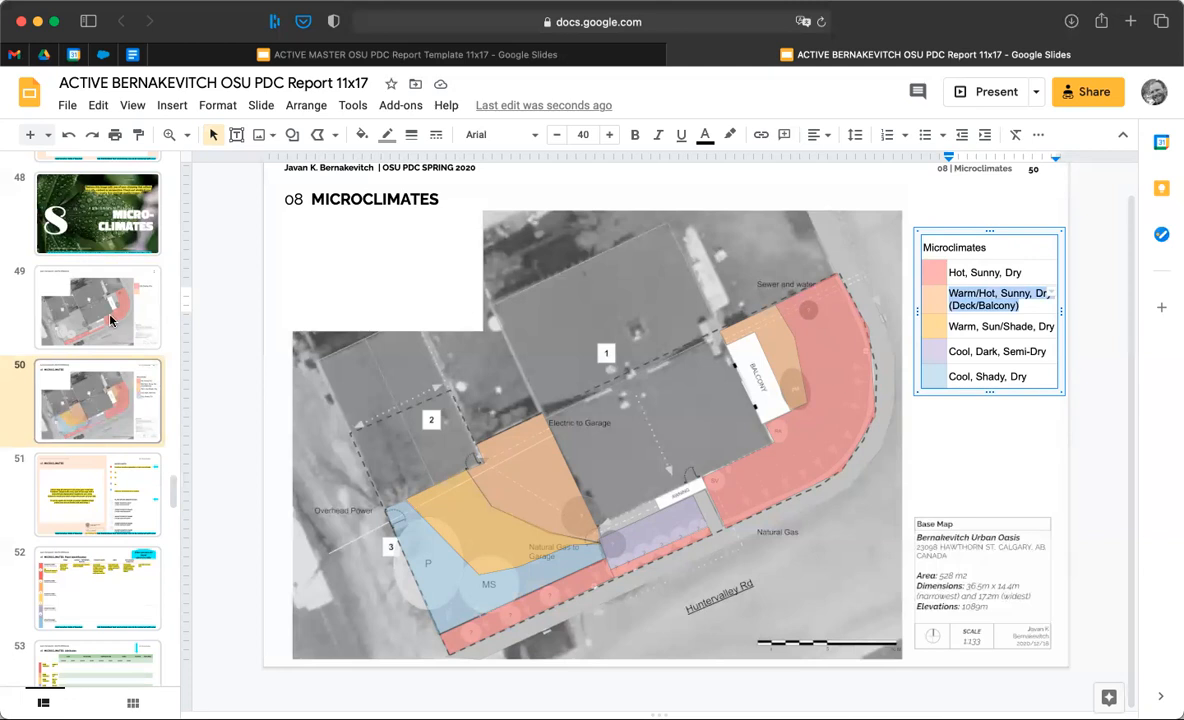
pyautogui.click(975, 299)
pyautogui.write('Warm/Hot, Sunny, Dry (Deck/Balcony)')
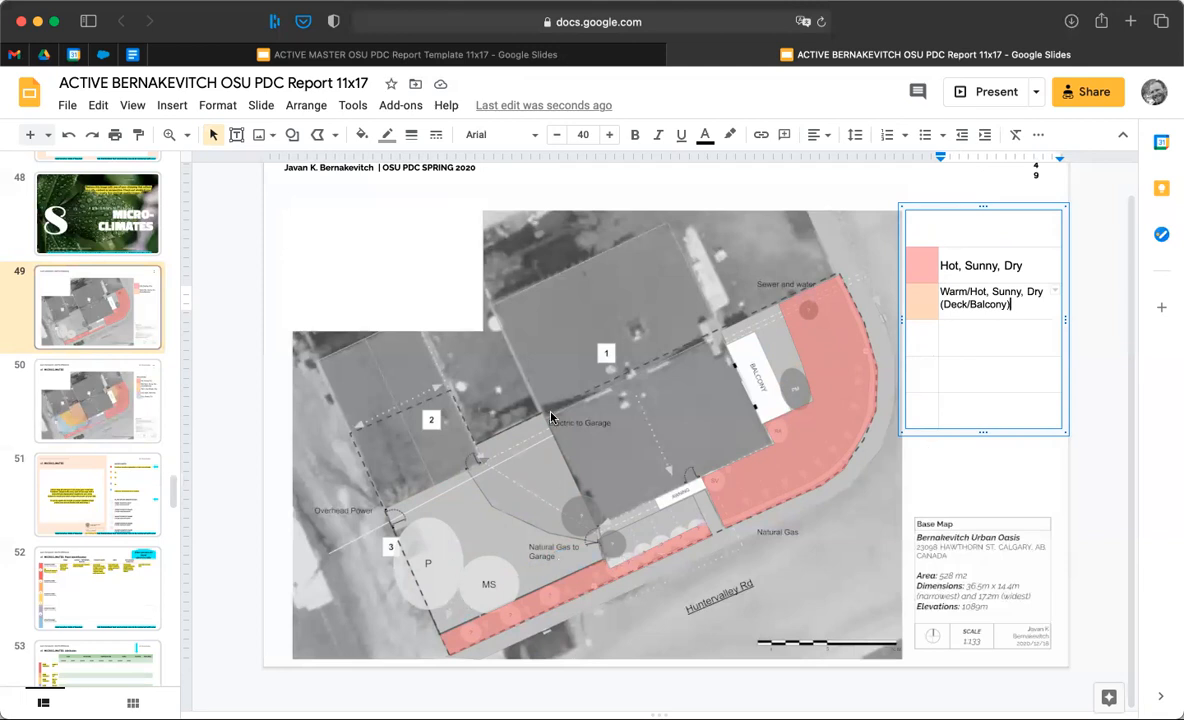
# Insert a row below the last row of the legend table on slide 49
pyautogui.click(970, 426)
pyautogui.click(970, 410)
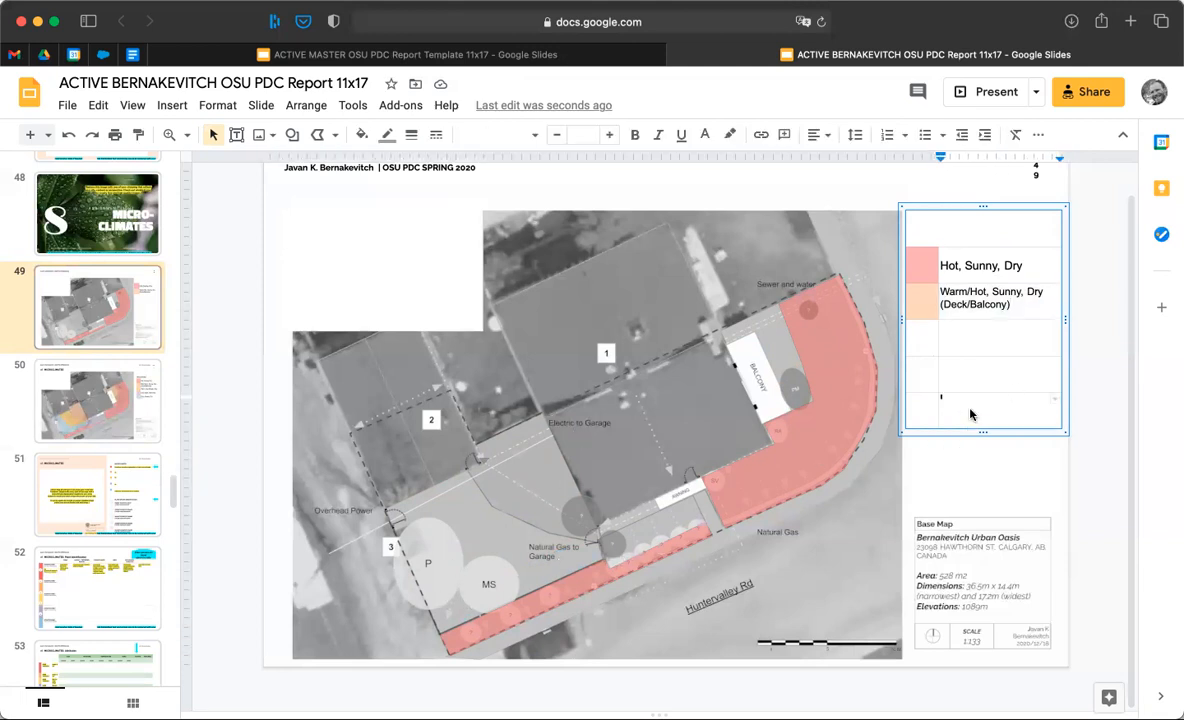
pyautogui.rightClick(970, 412)
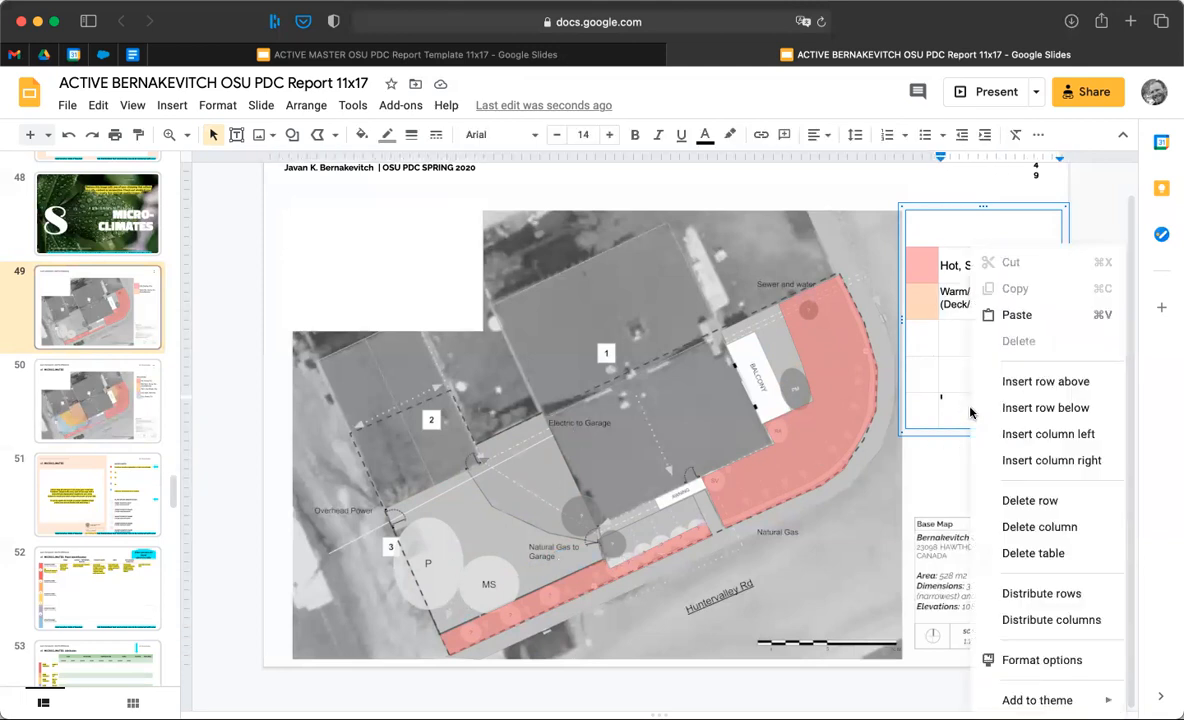
pyautogui.click(1034, 408)
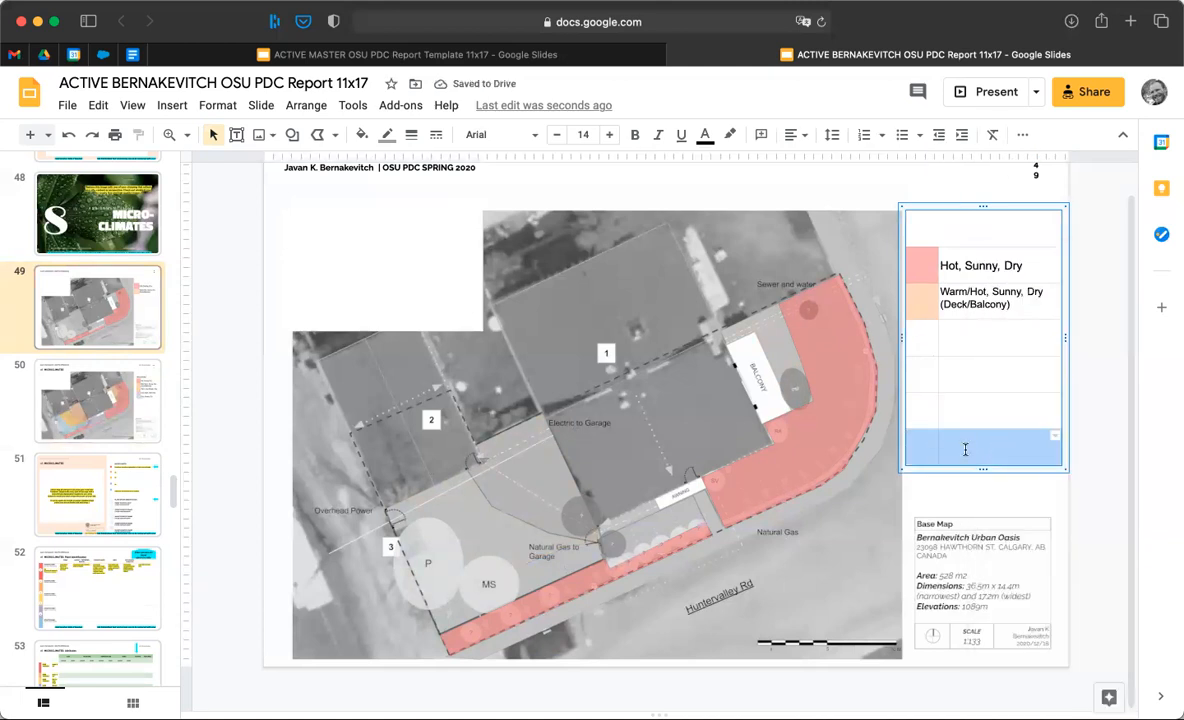
# Extend the orange polygon on slide 50 over the balcony by moving its inner vertex to the balcony's lower corner
pyautogui.click(81, 379)
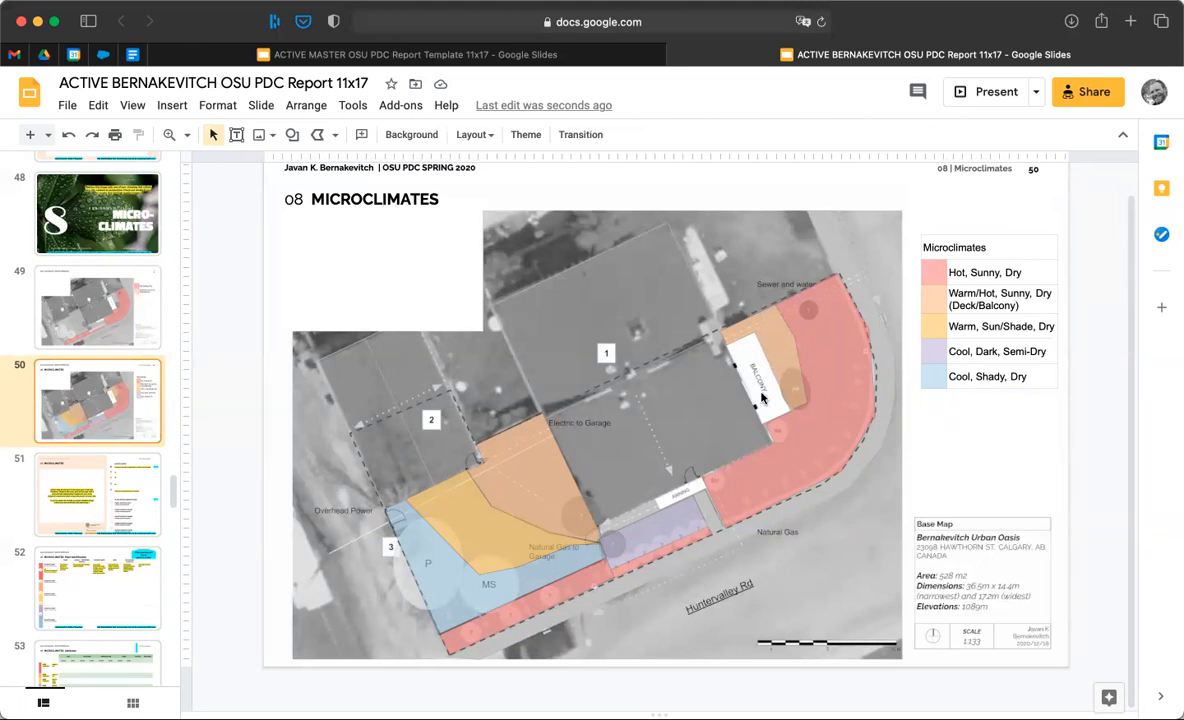
pyautogui.doubleClick(776, 353)
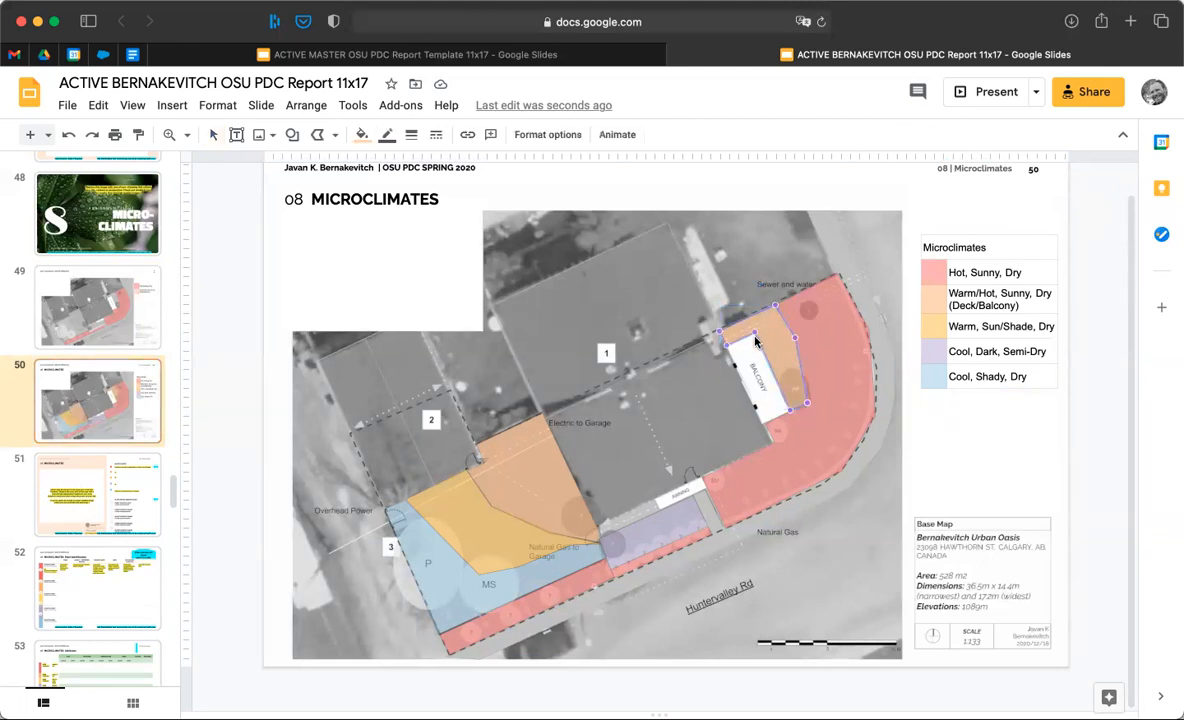
pyautogui.moveTo(754, 331); pyautogui.dragTo(760, 424)
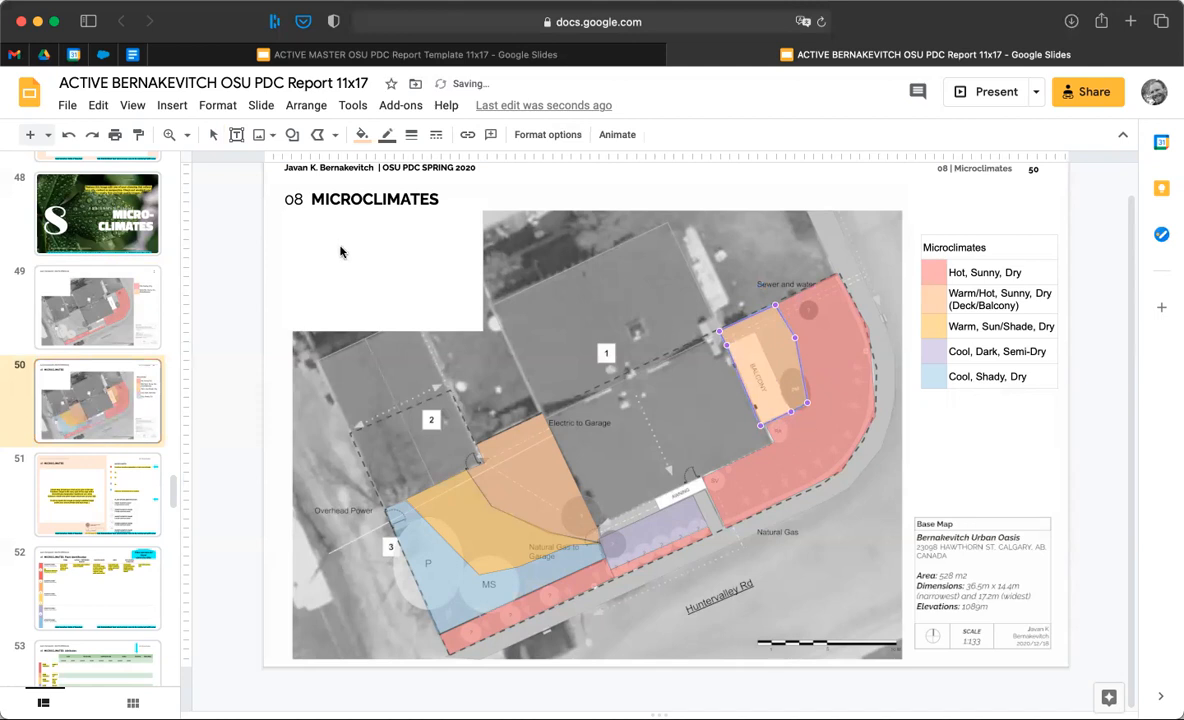
pyautogui.press('Escape')
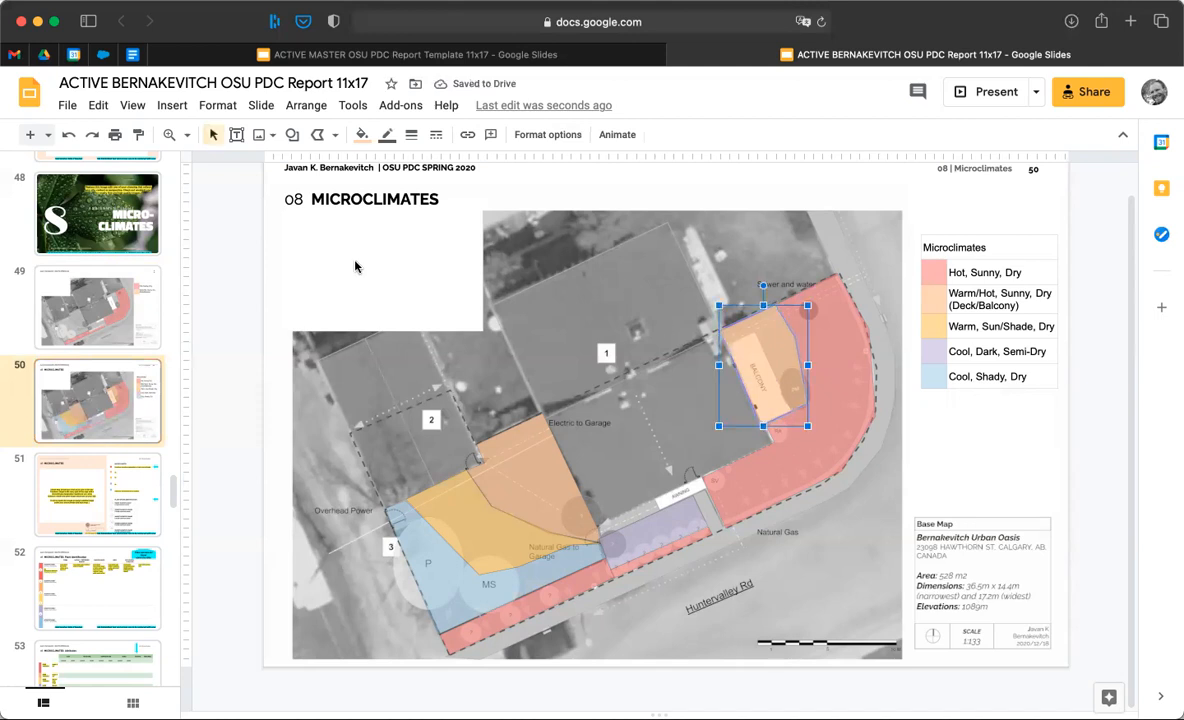